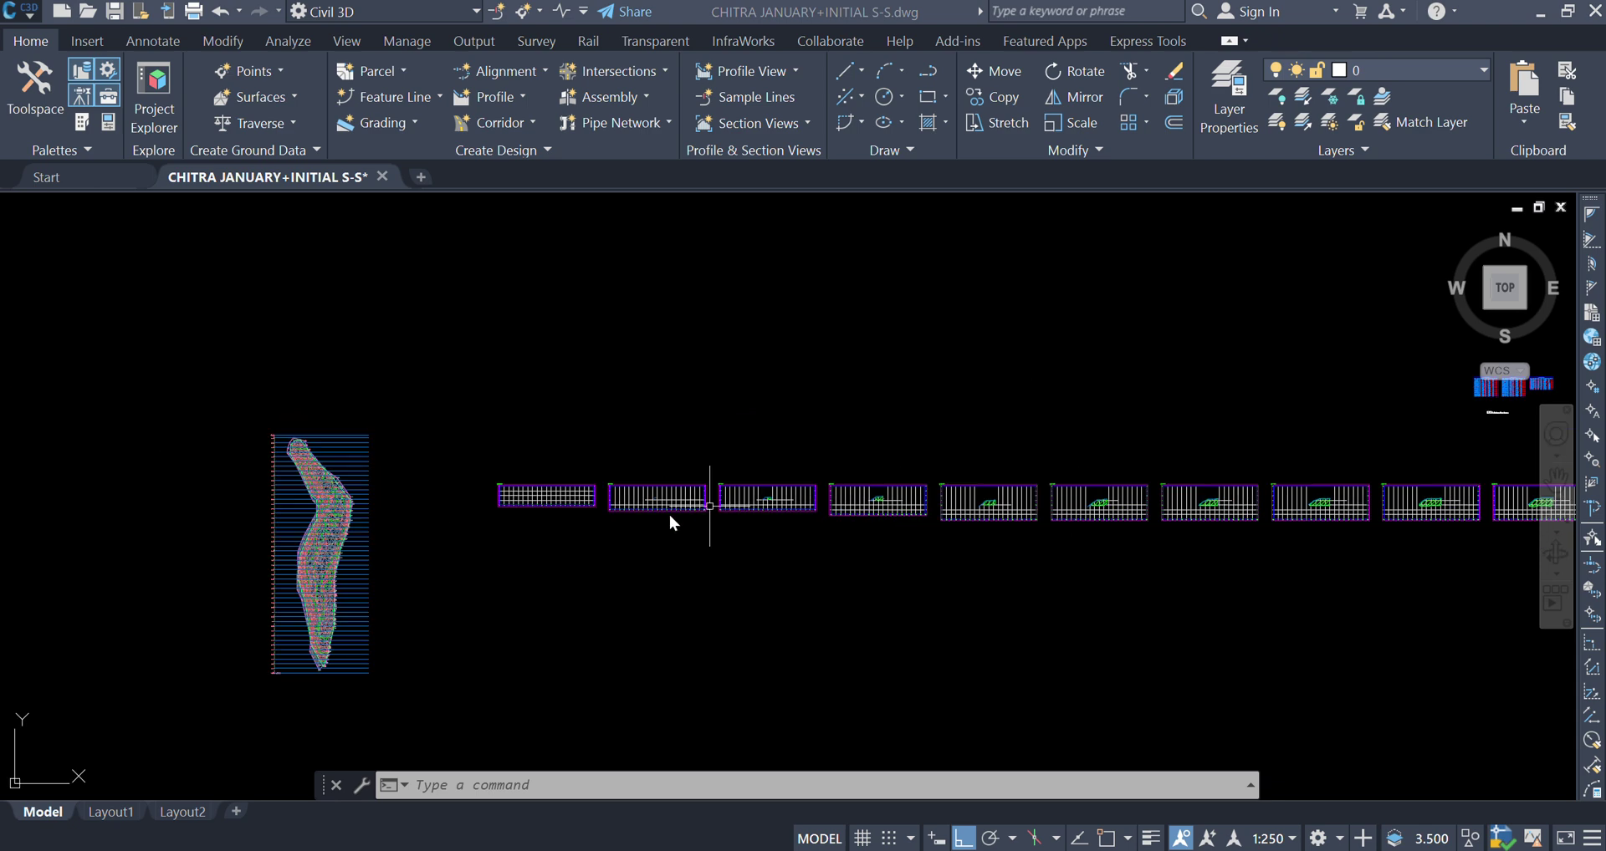
# Examine the existing row of section views, the total volume tables above it and the surface plan with its sample lines.
pyautogui.scroll(12, 1003, 463)
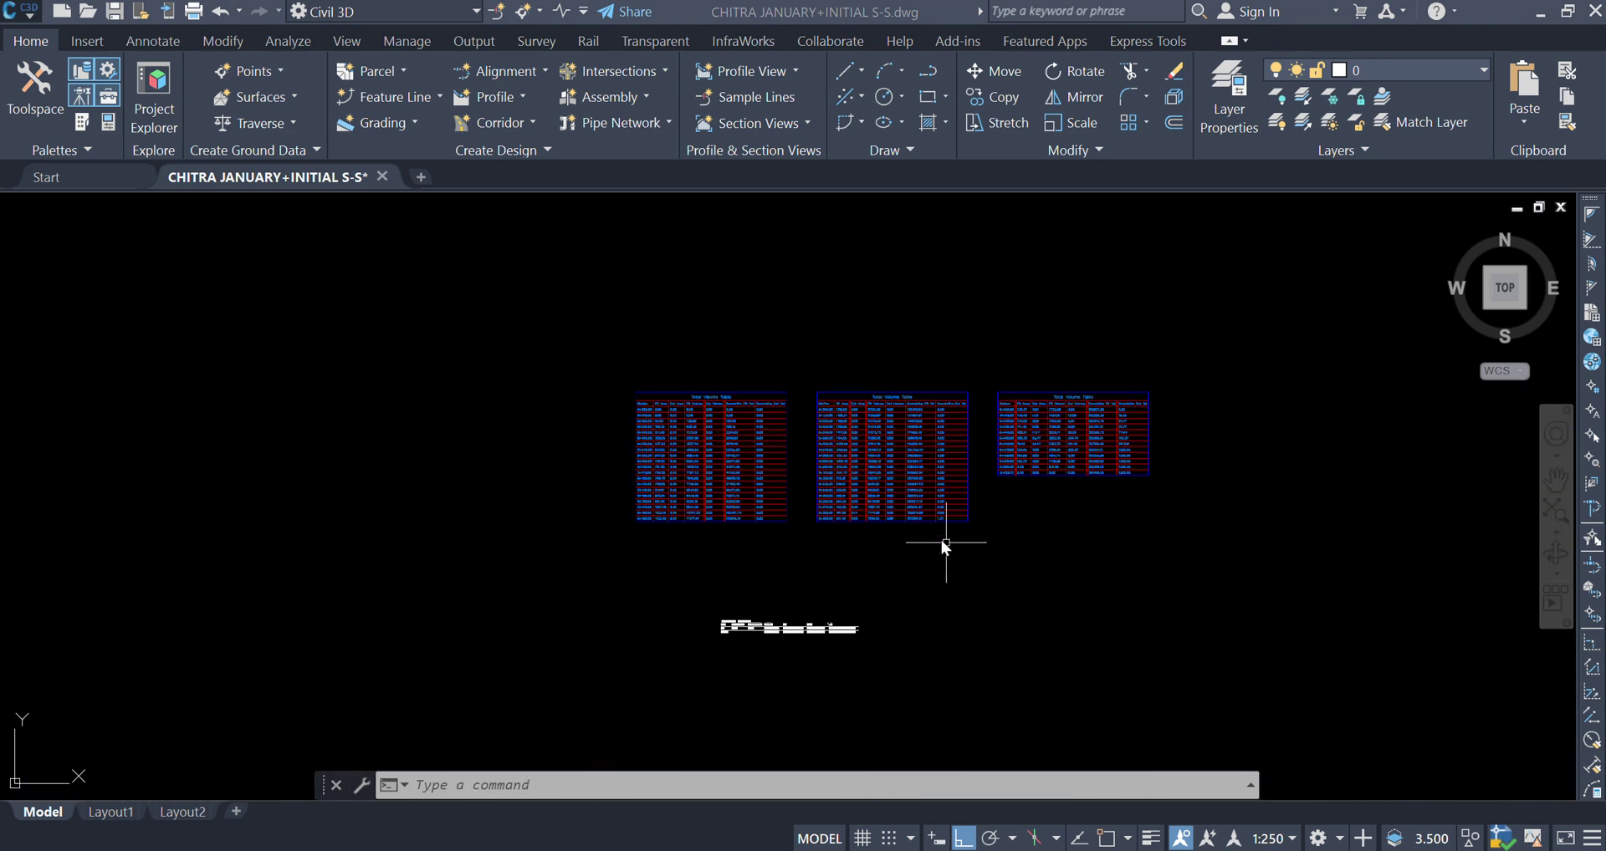
pyautogui.scroll(-6, 979, 374)
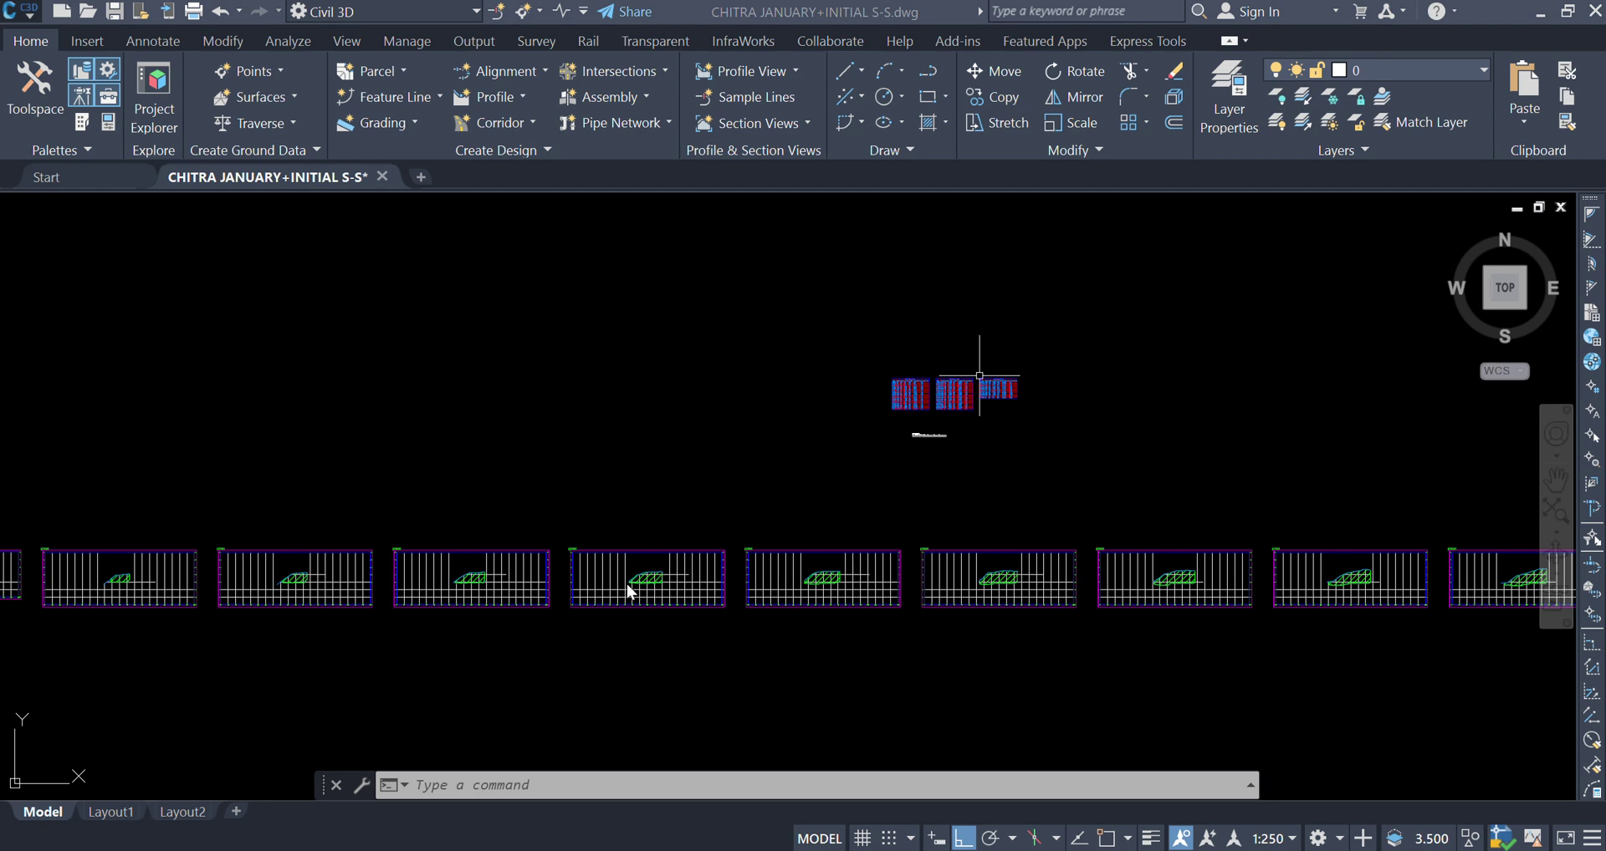
pyautogui.scroll(9, 629, 580)
pyautogui.scroll(-7, 825, 518)
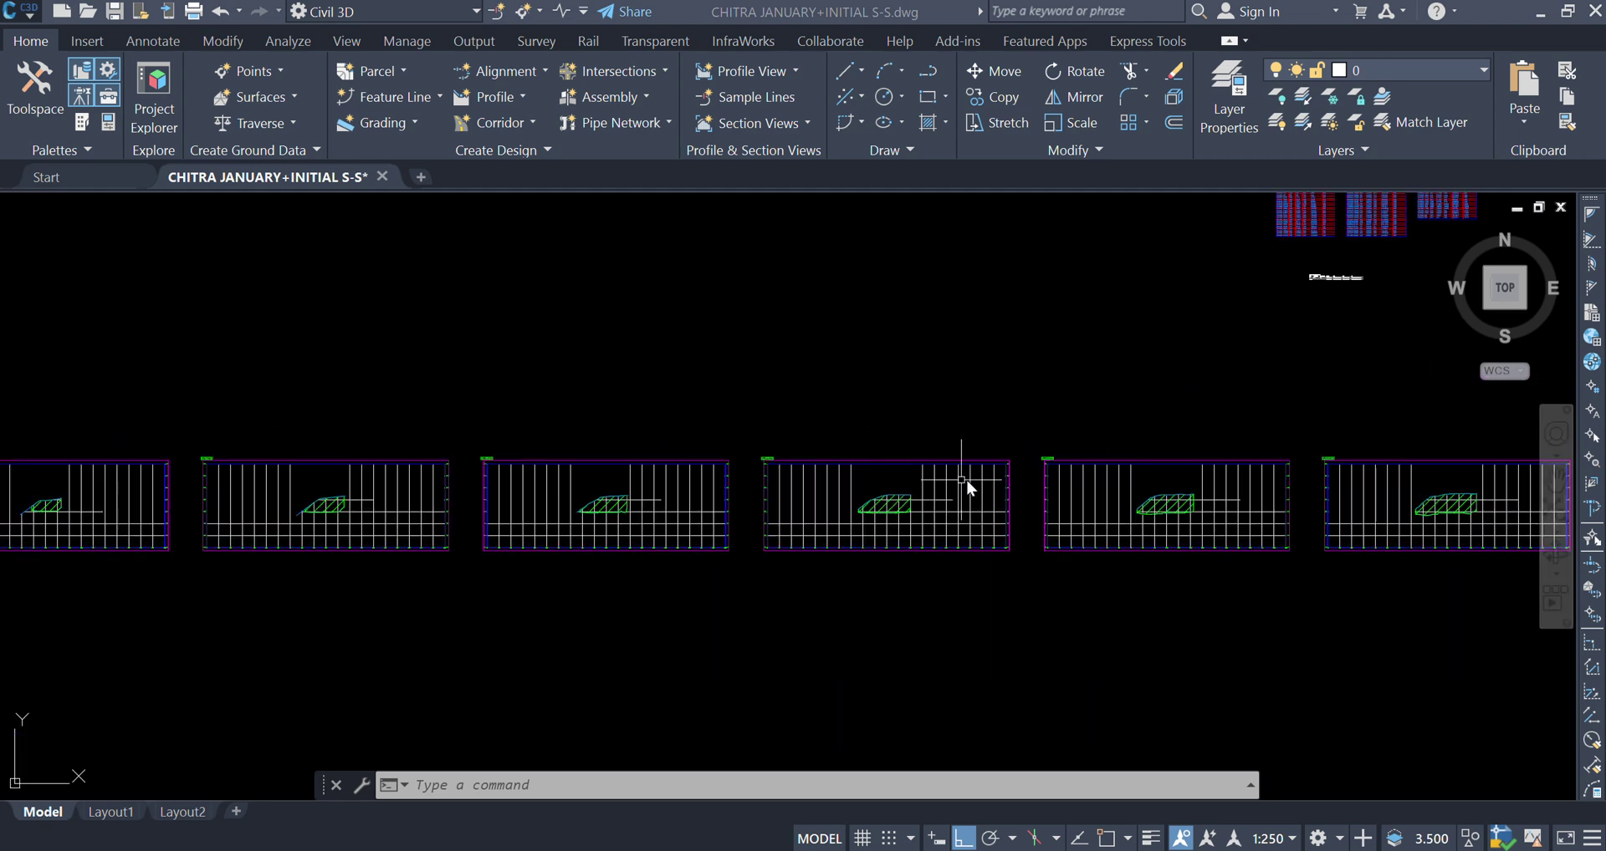
pyautogui.scroll(-4, 960, 470)
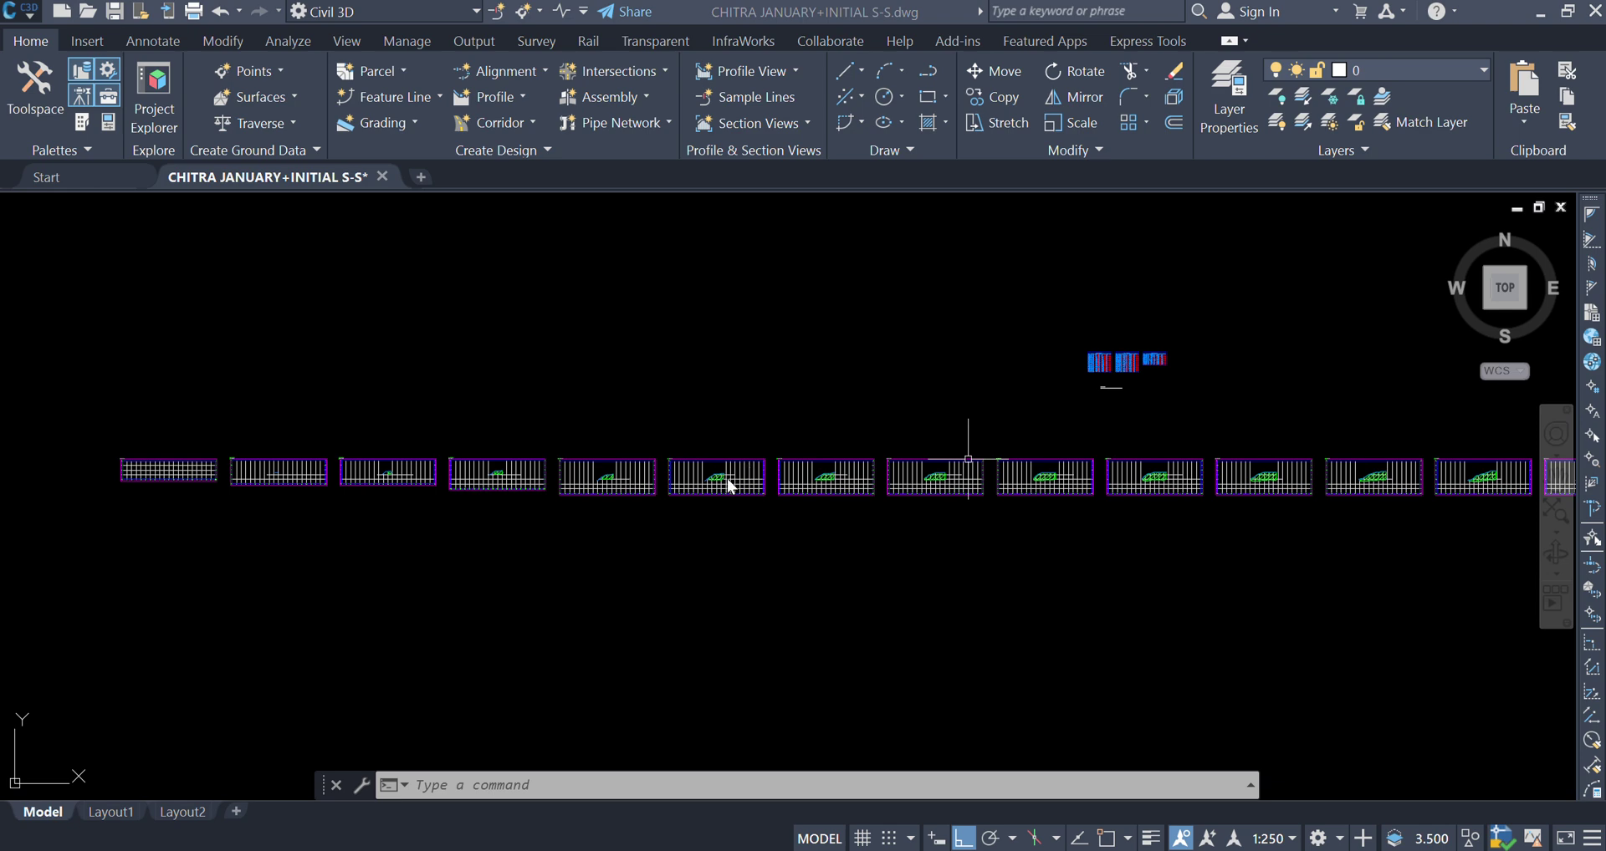
pyautogui.scroll(-2, 831, 469)
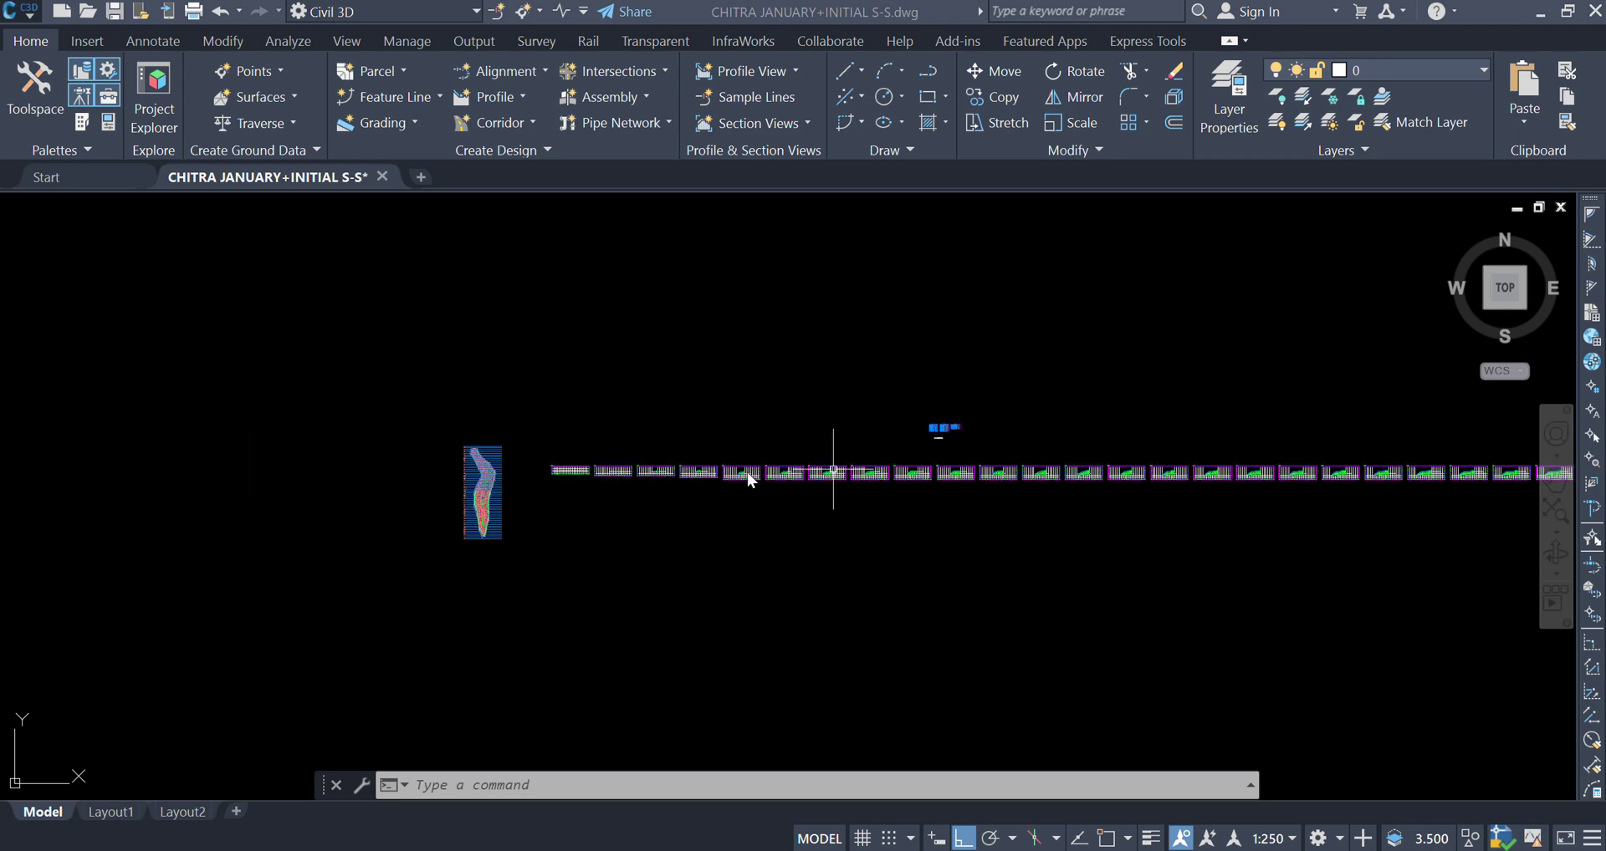
pyautogui.scroll(8, 419, 535)
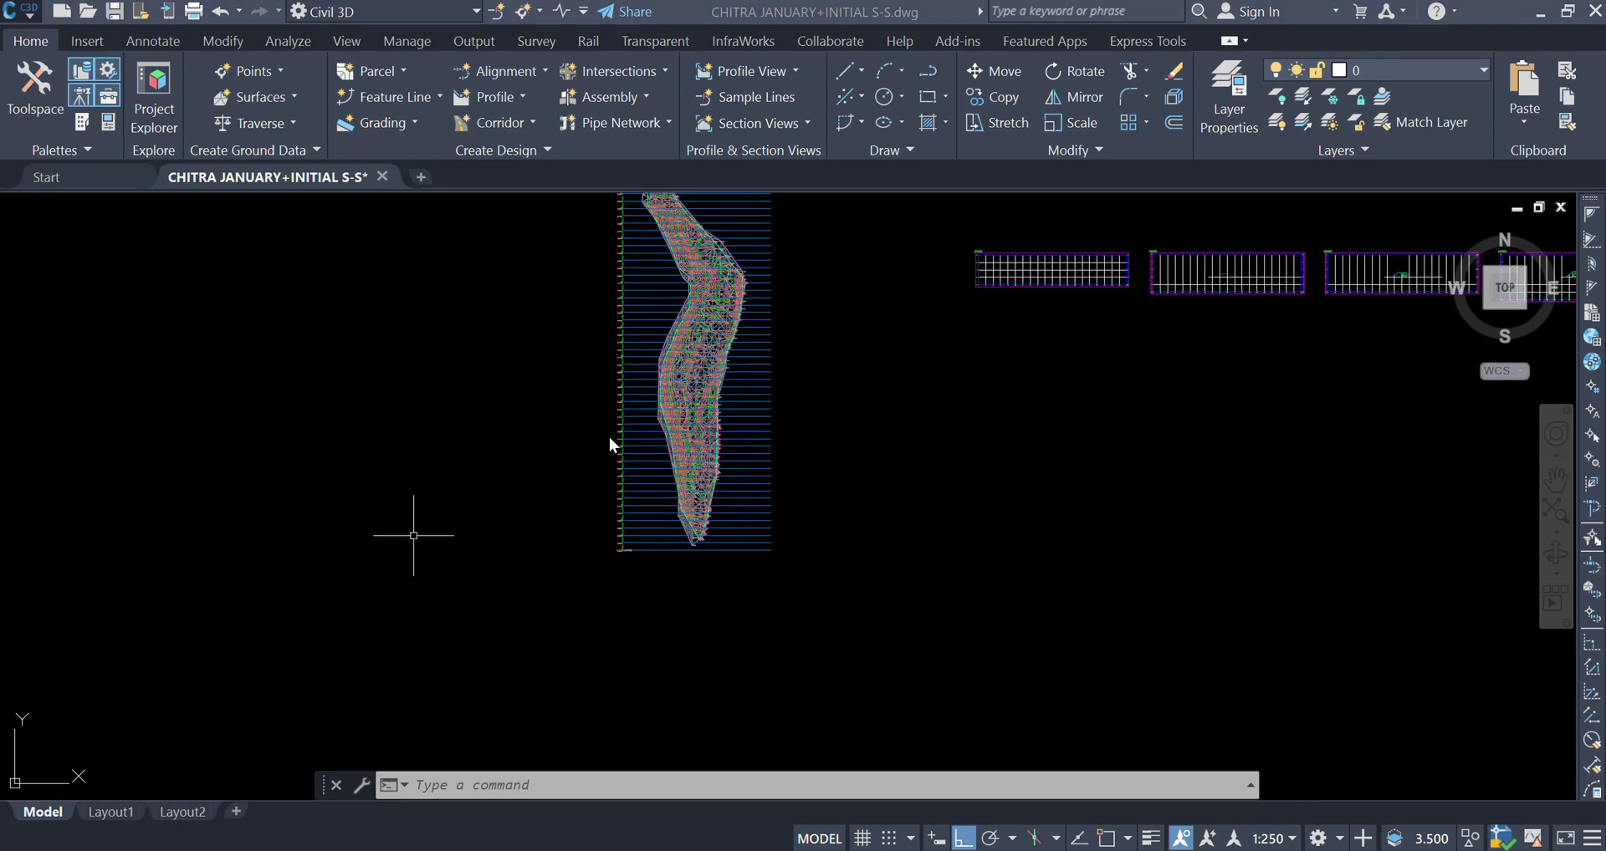
pyautogui.scroll(-2, 555, 608)
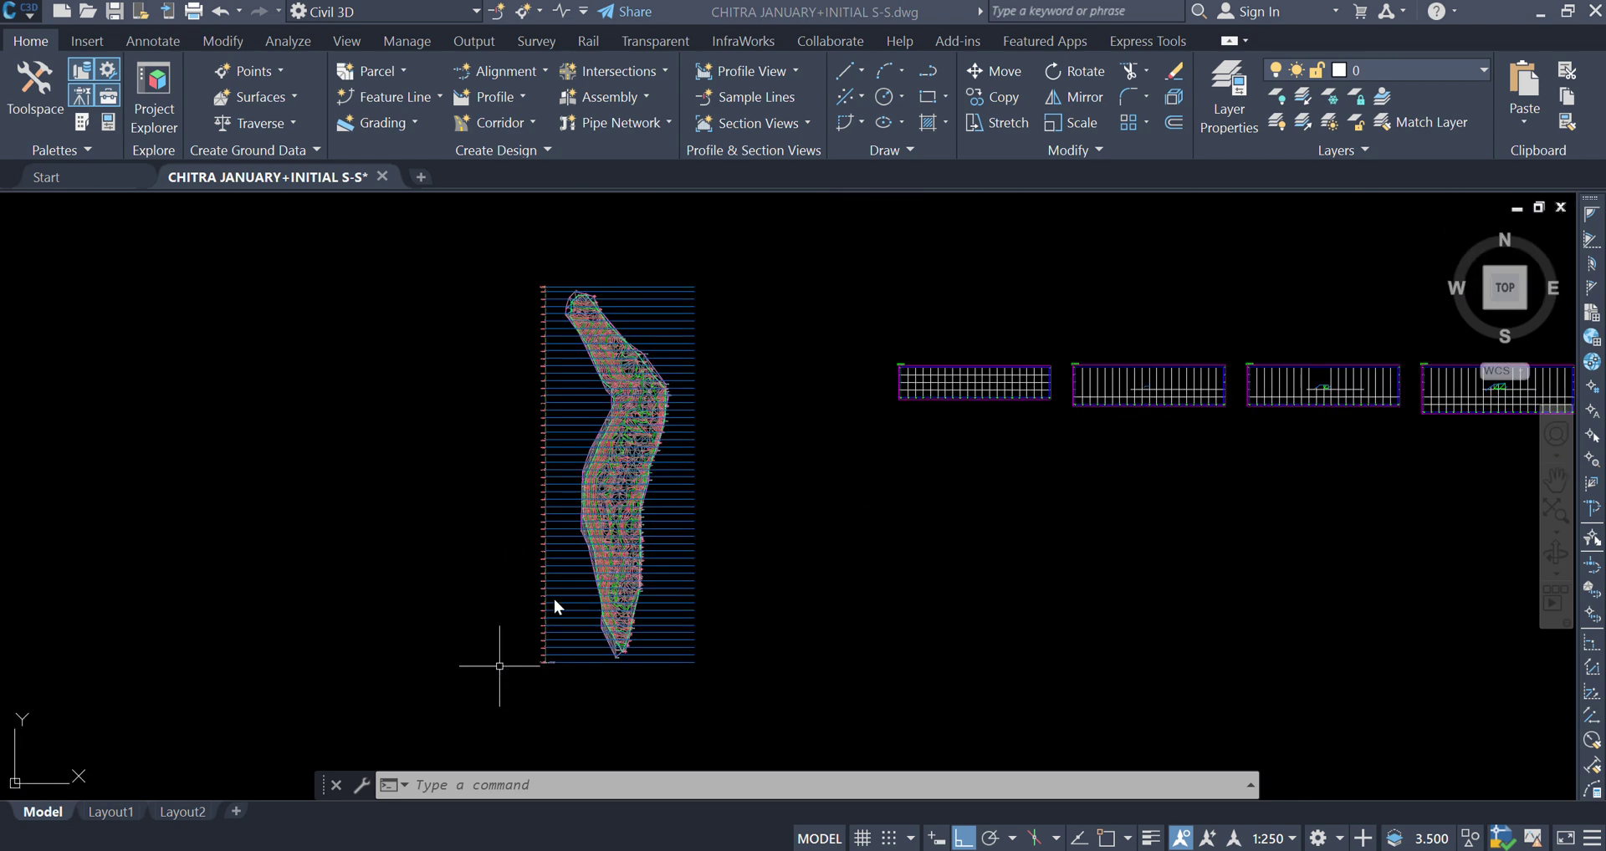
pyautogui.scroll(3, 579, 580)
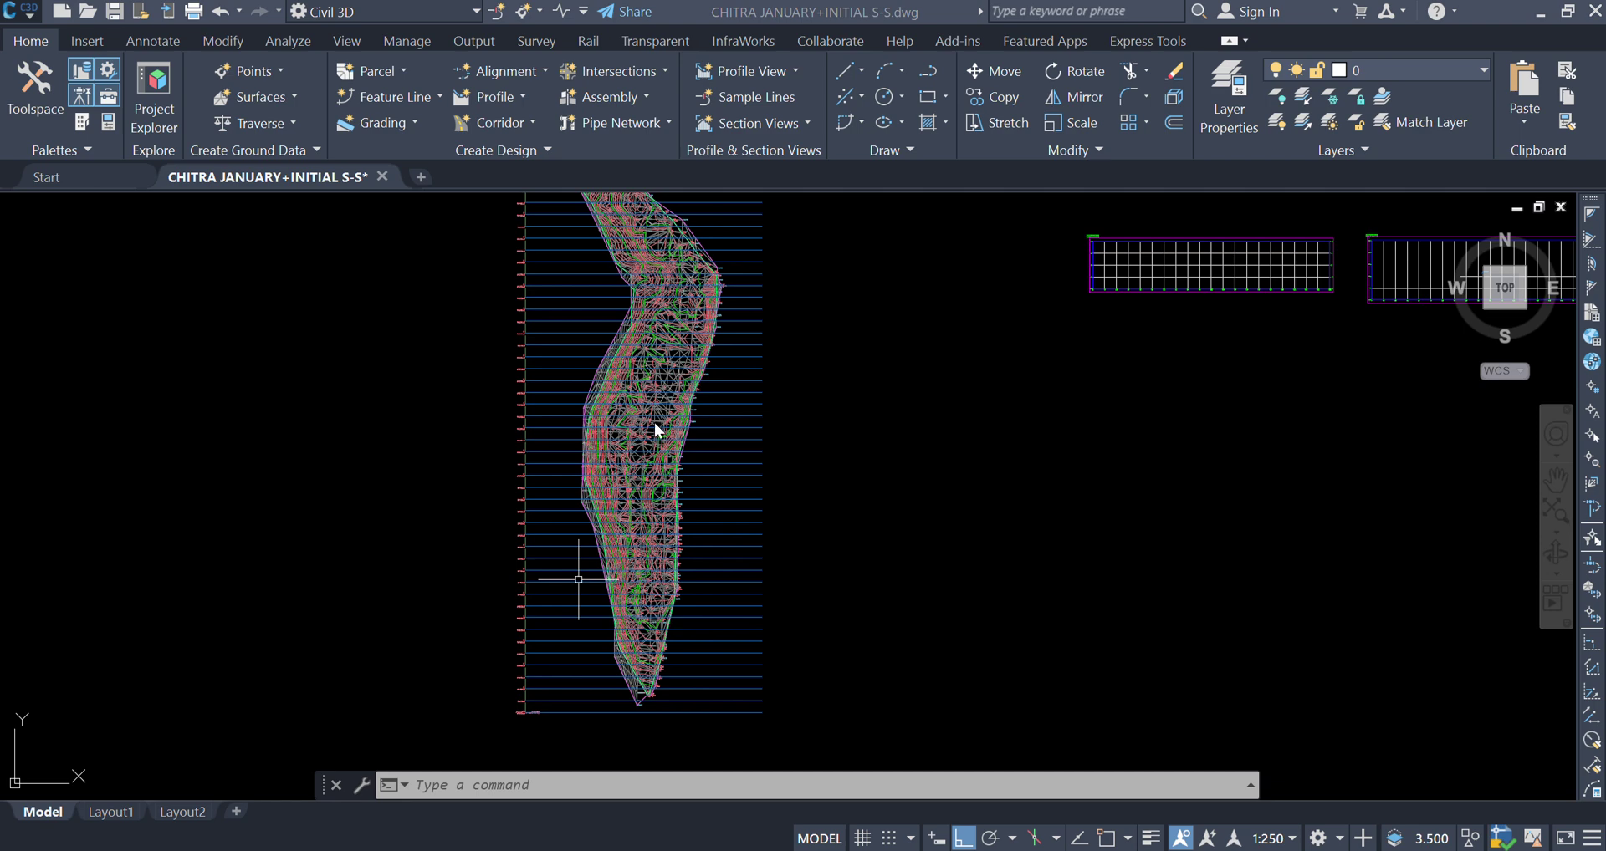
pyautogui.scroll(-2, 477, 568)
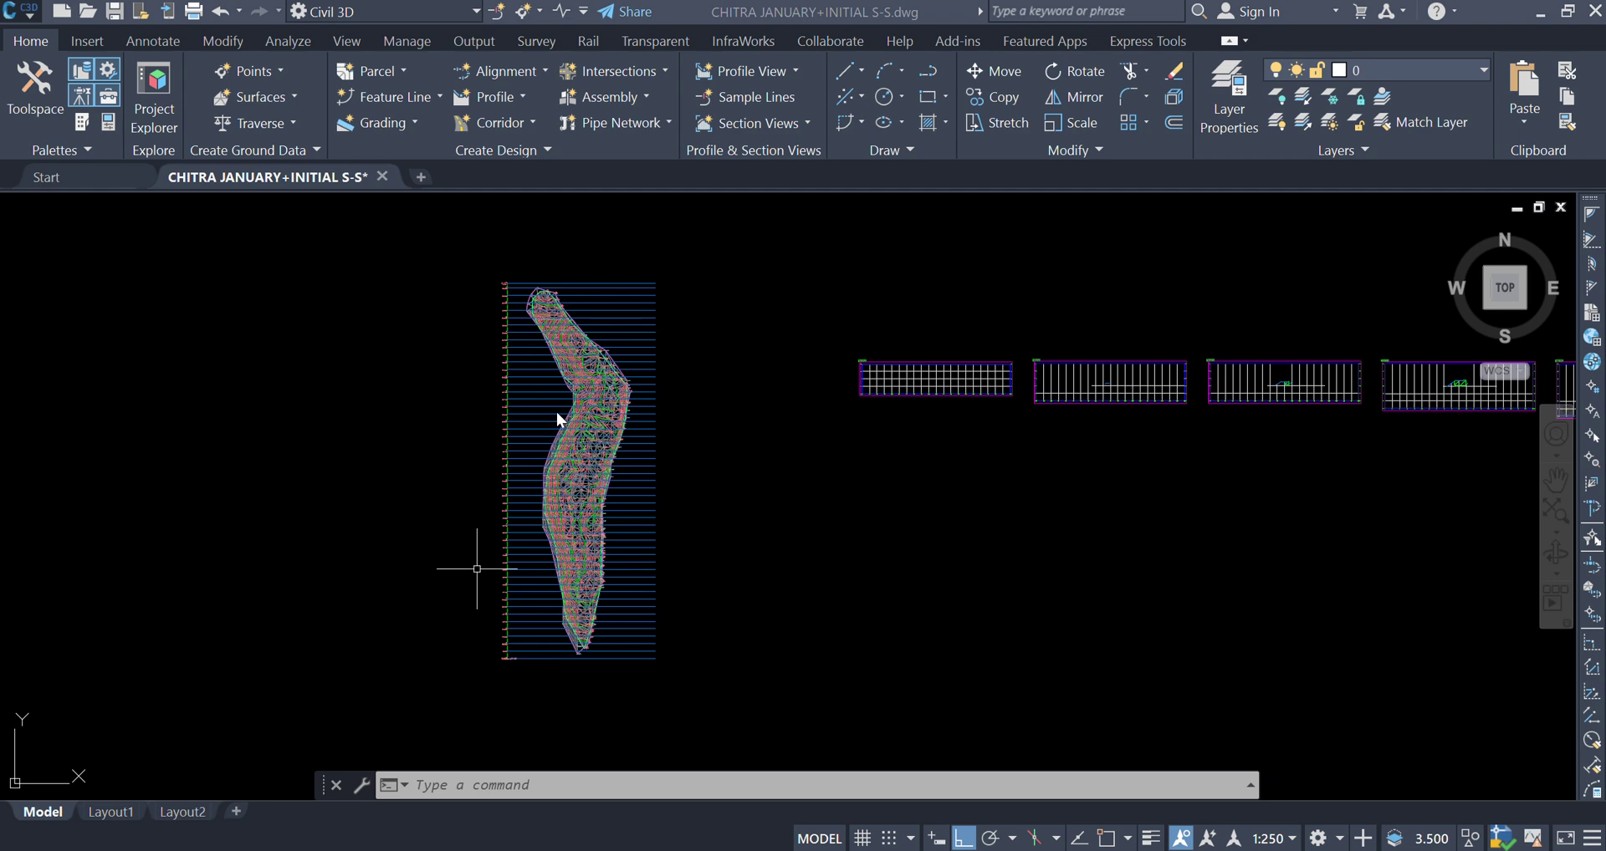
pyautogui.scroll(2, 555, 411)
pyautogui.scroll(-2, 557, 414)
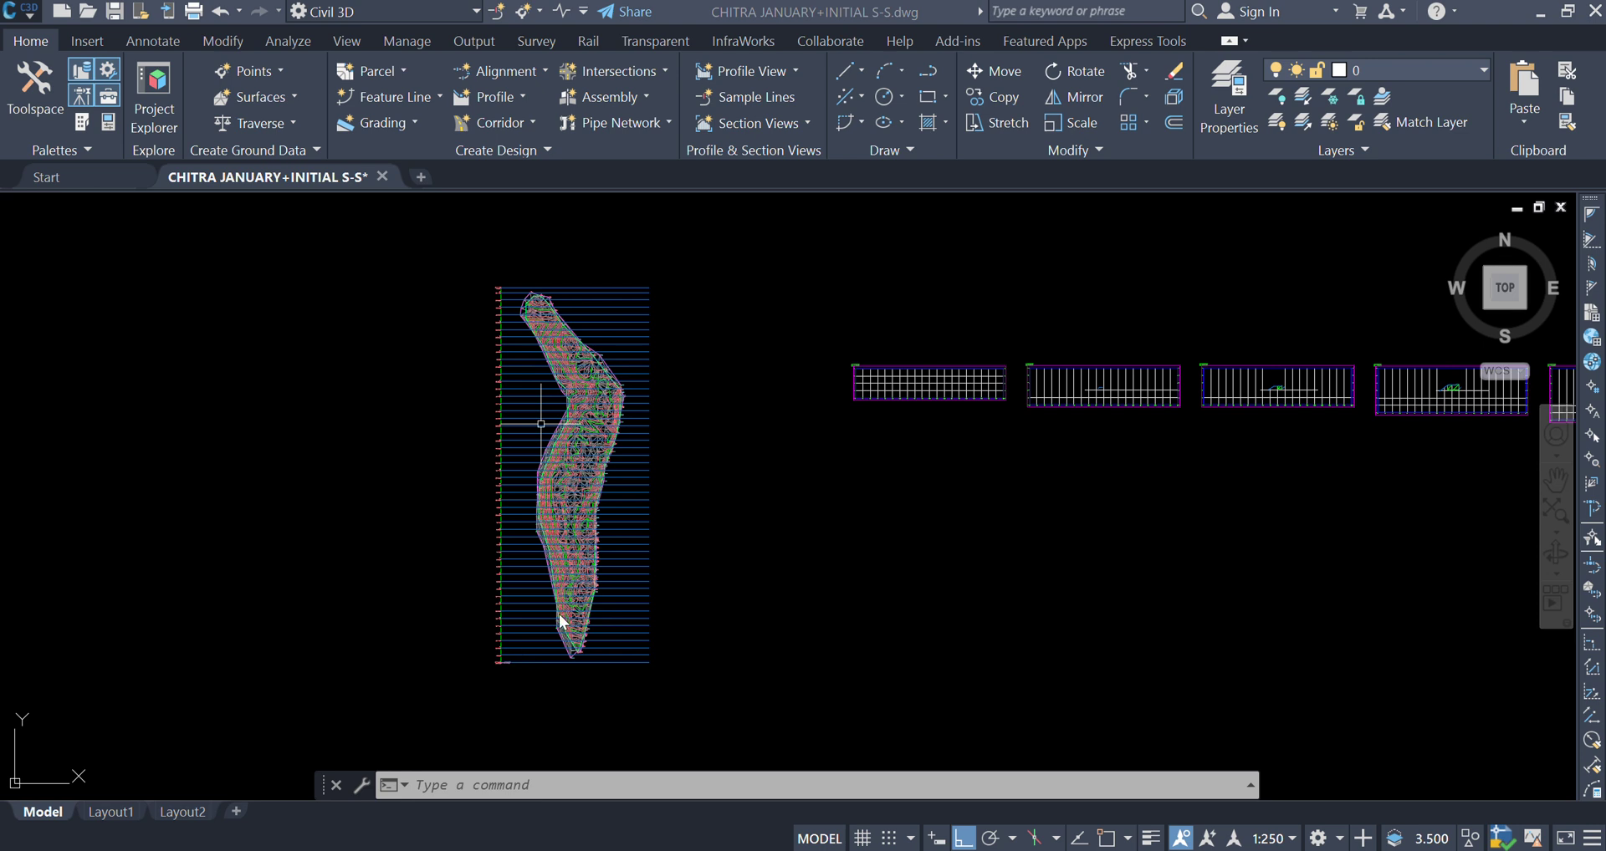
pyautogui.scroll(-1, 503, 596)
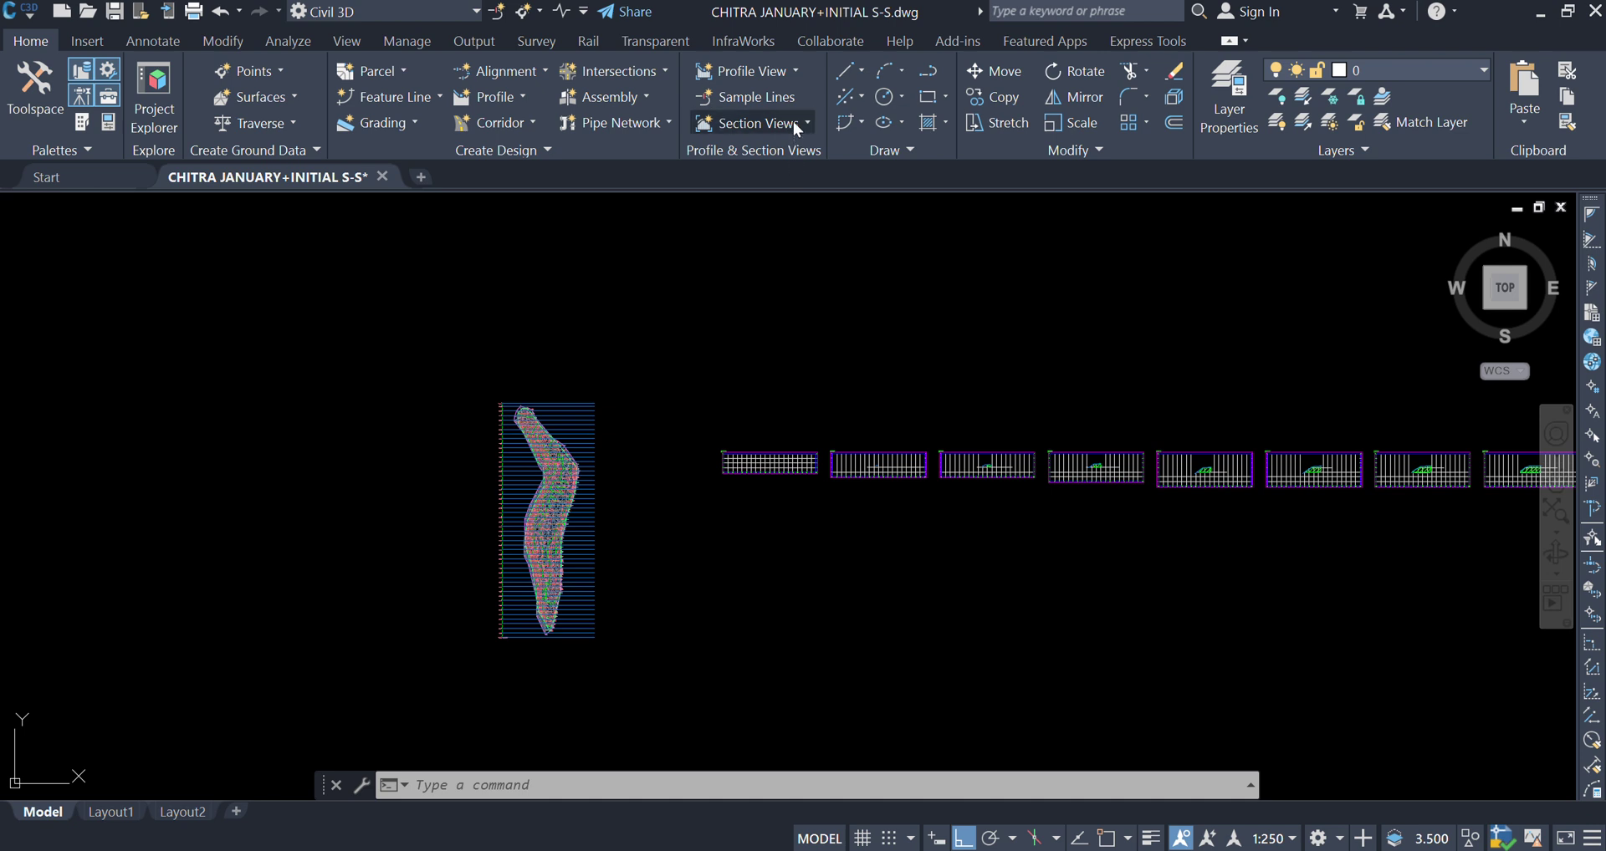
# Start creating multiple section views for Alignment - (1) and add a Total Volume table in the Basic style to the section view tables.
pyautogui.click(731, 124)
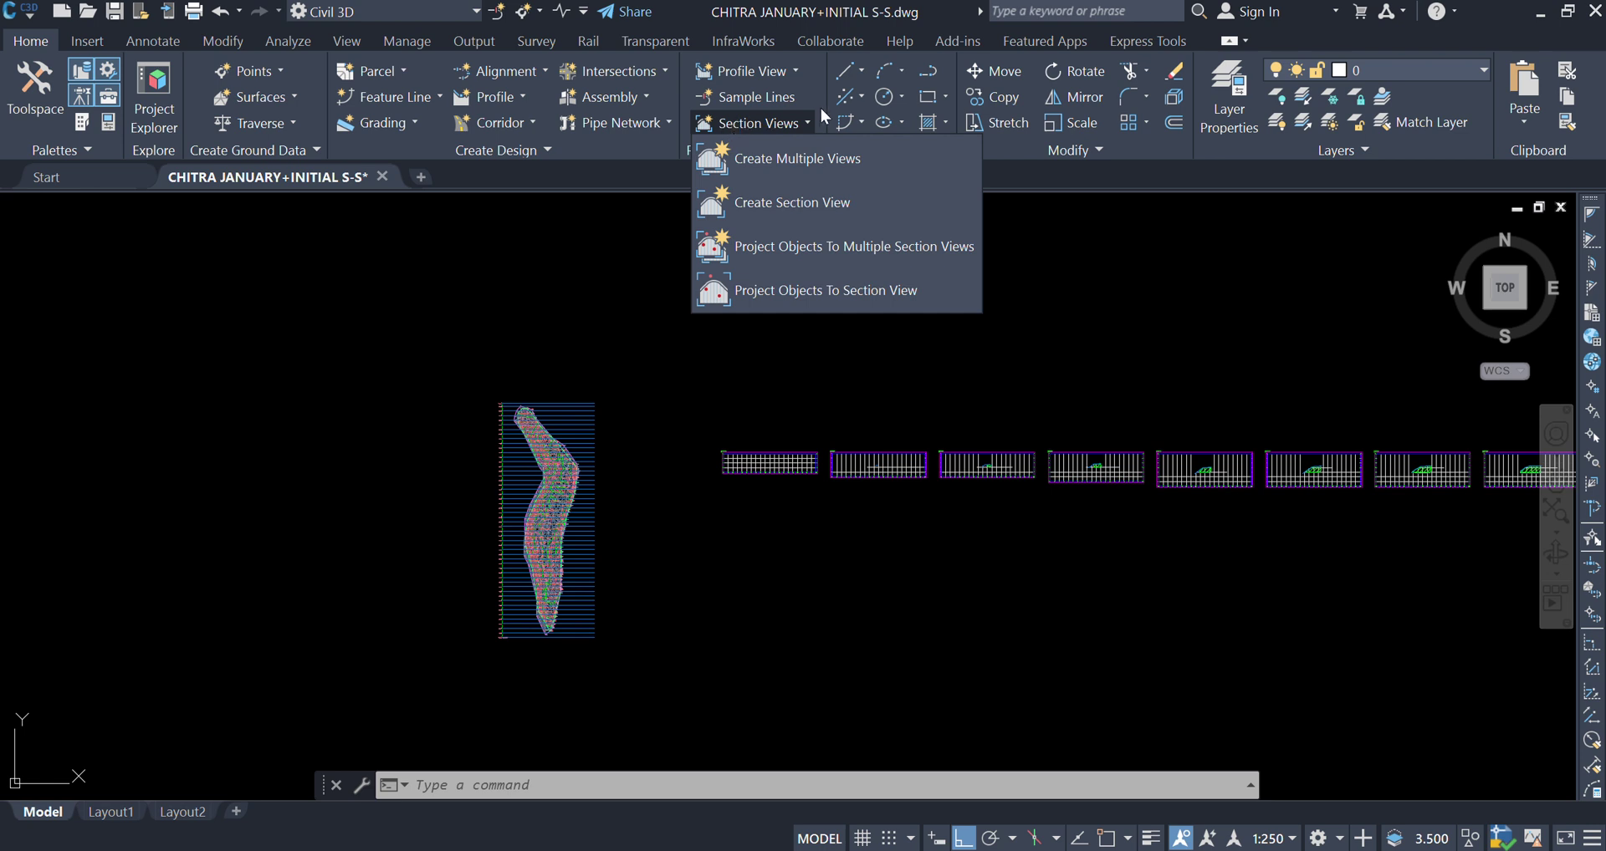
pyautogui.click(786, 159)
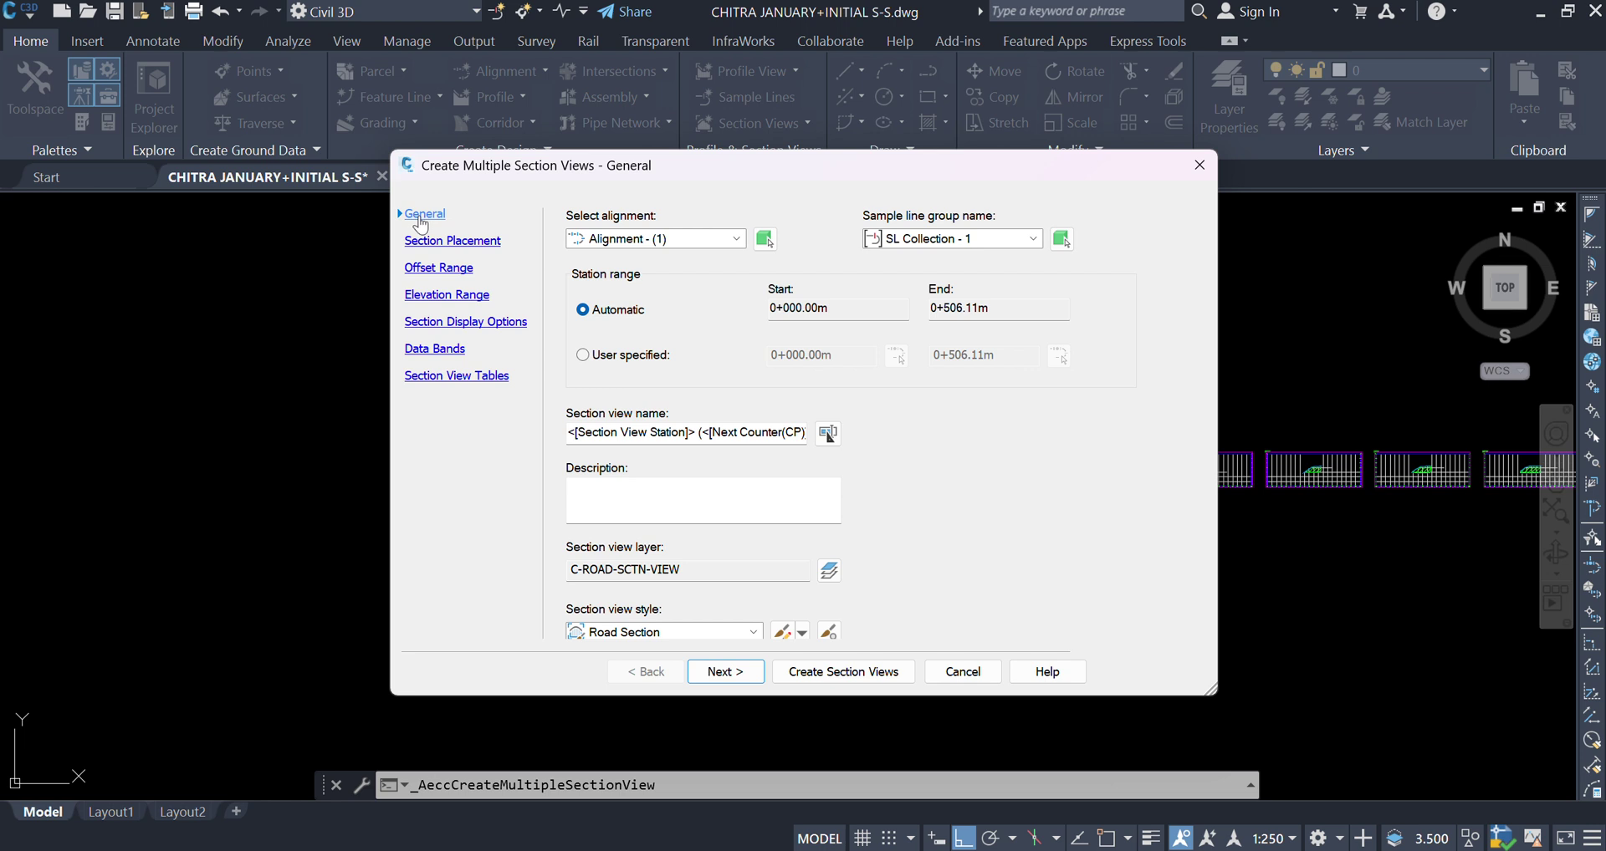
pyautogui.click(443, 382)
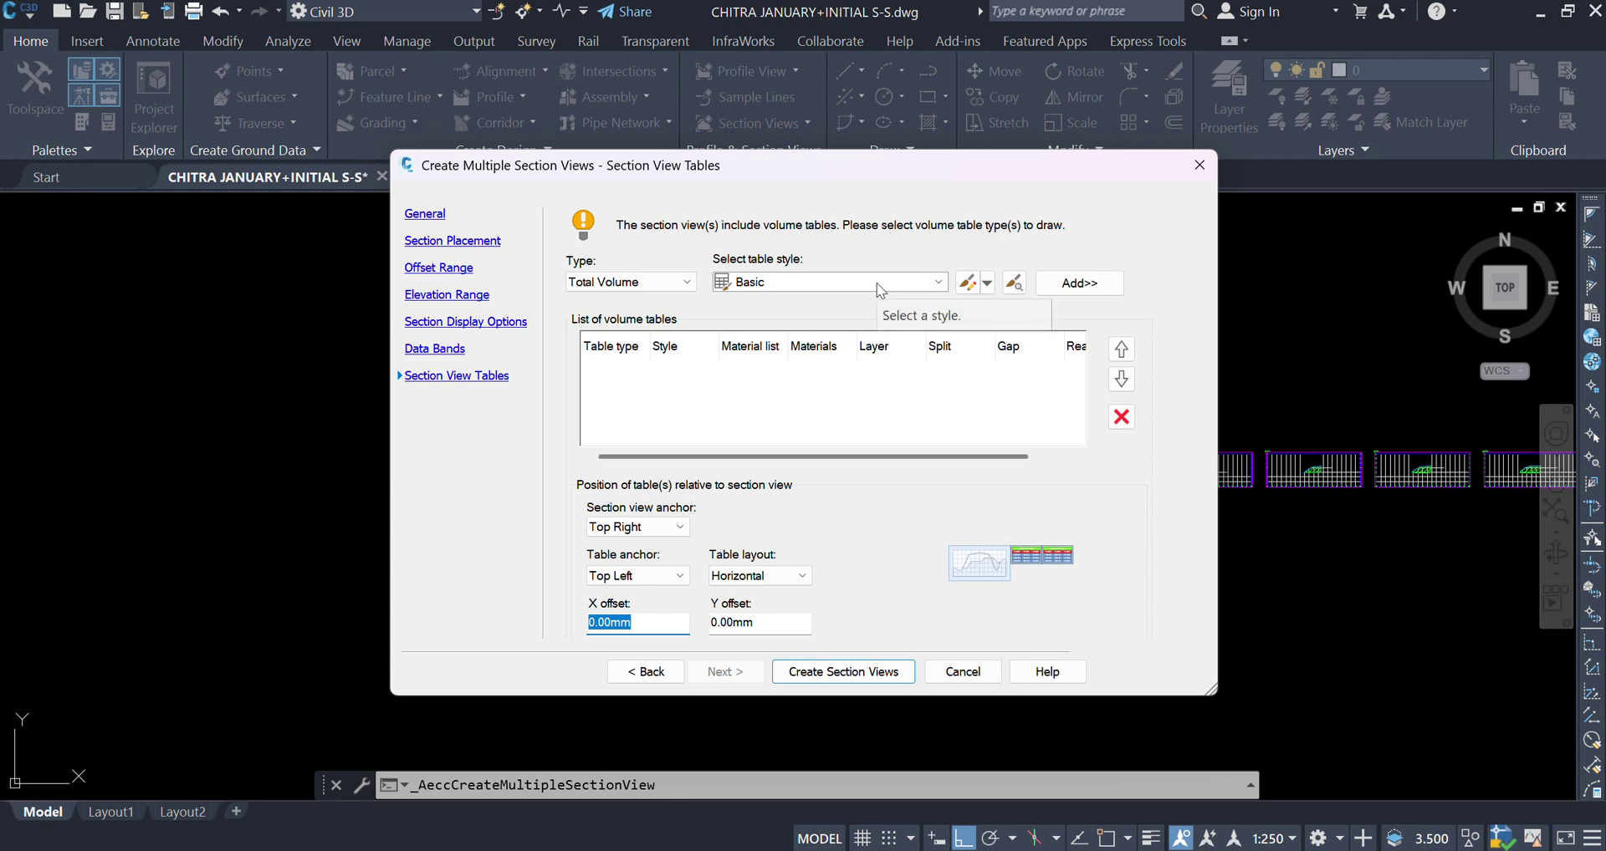
pyautogui.click(938, 285)
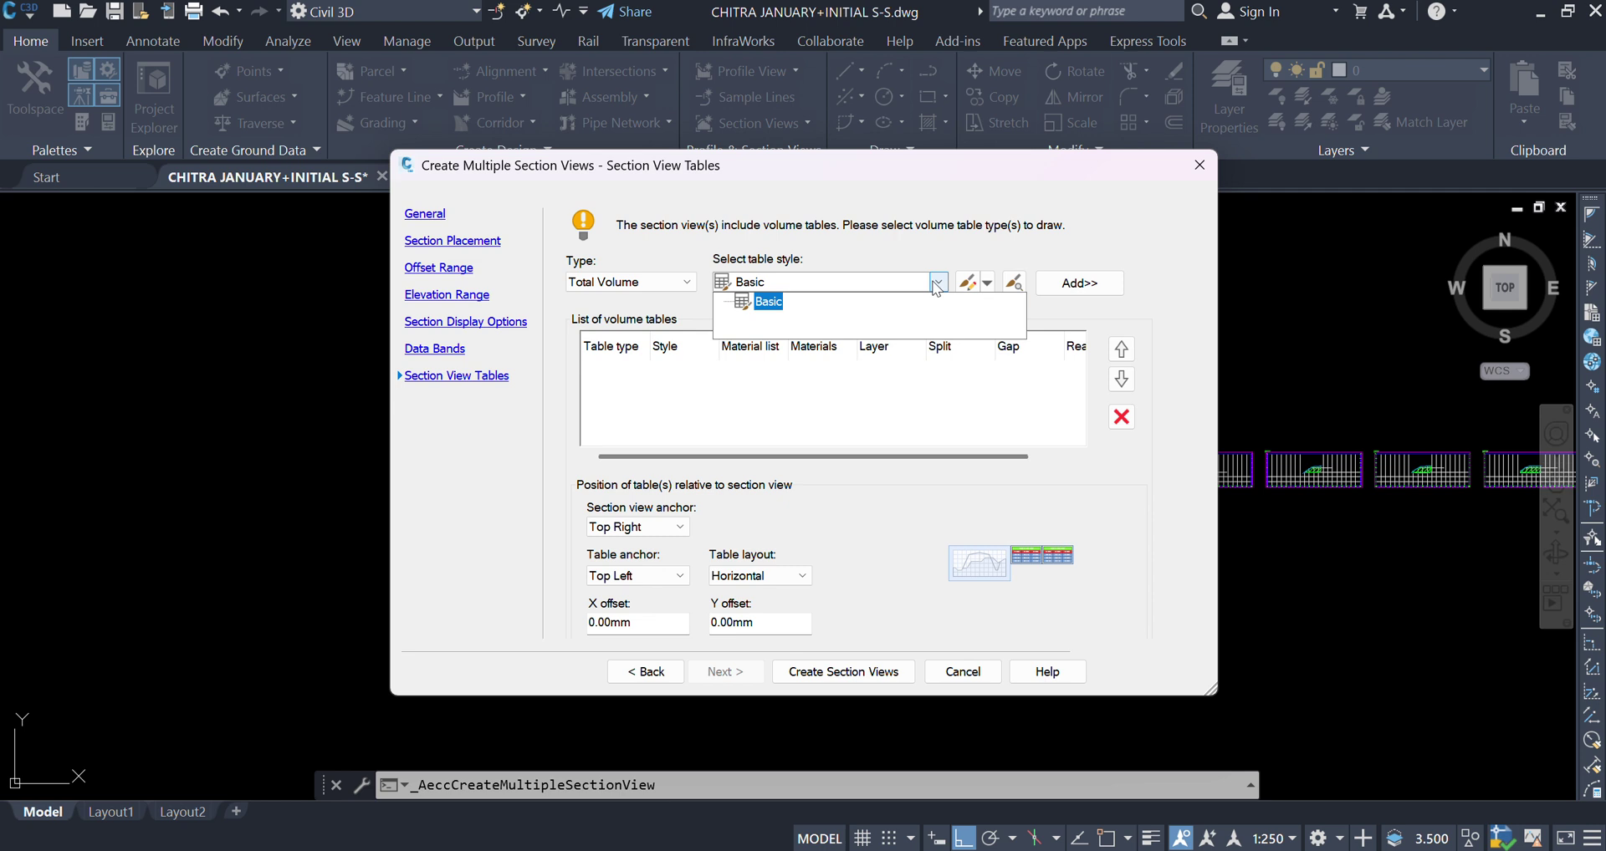
pyautogui.click(935, 284)
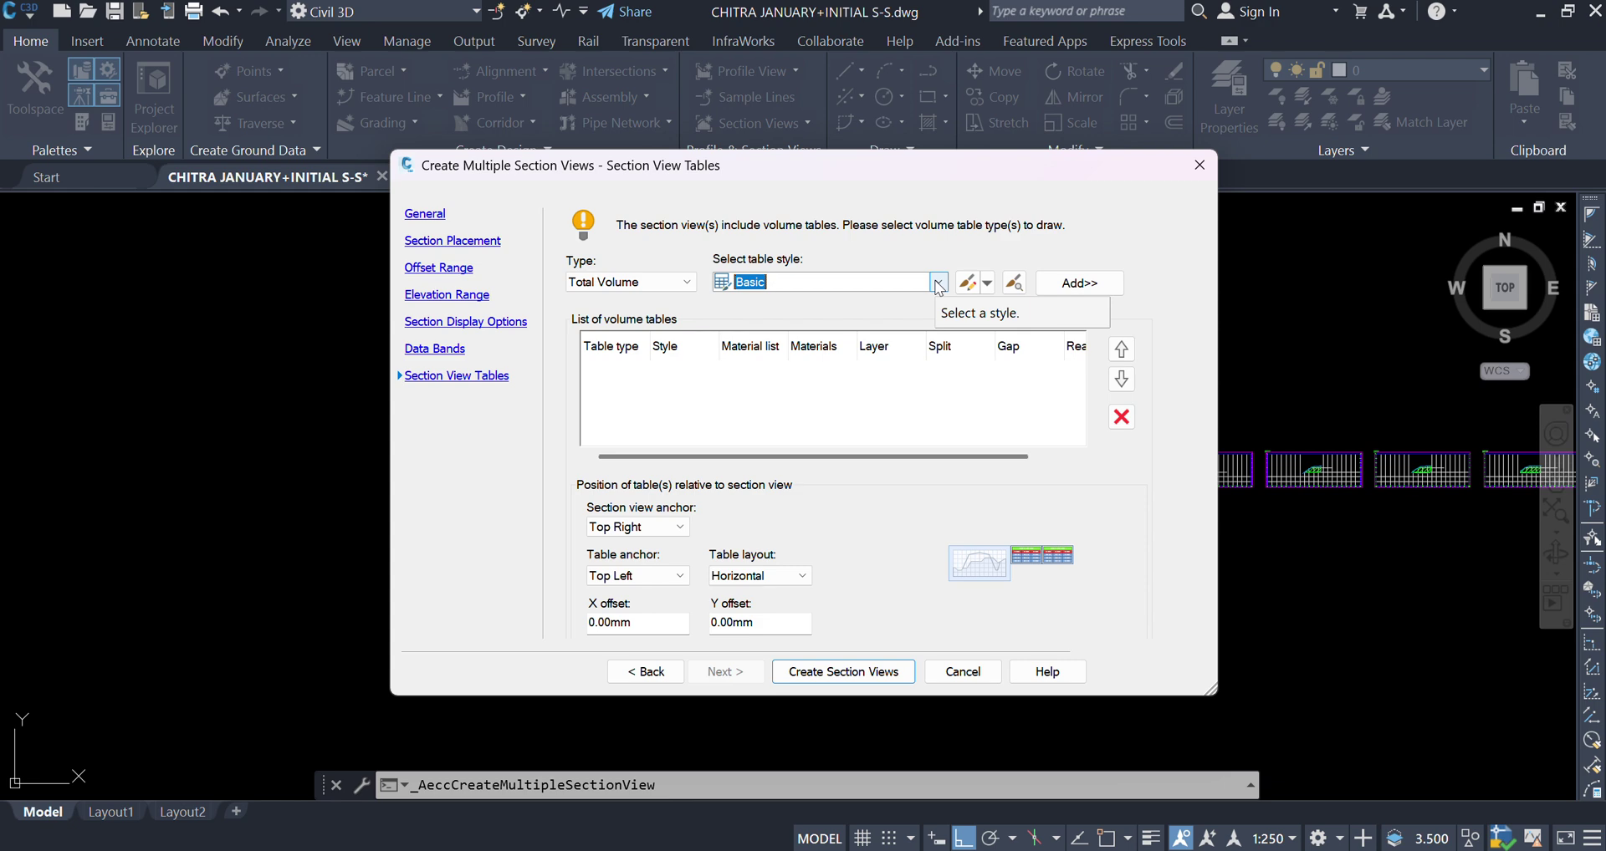
pyautogui.click(986, 283)
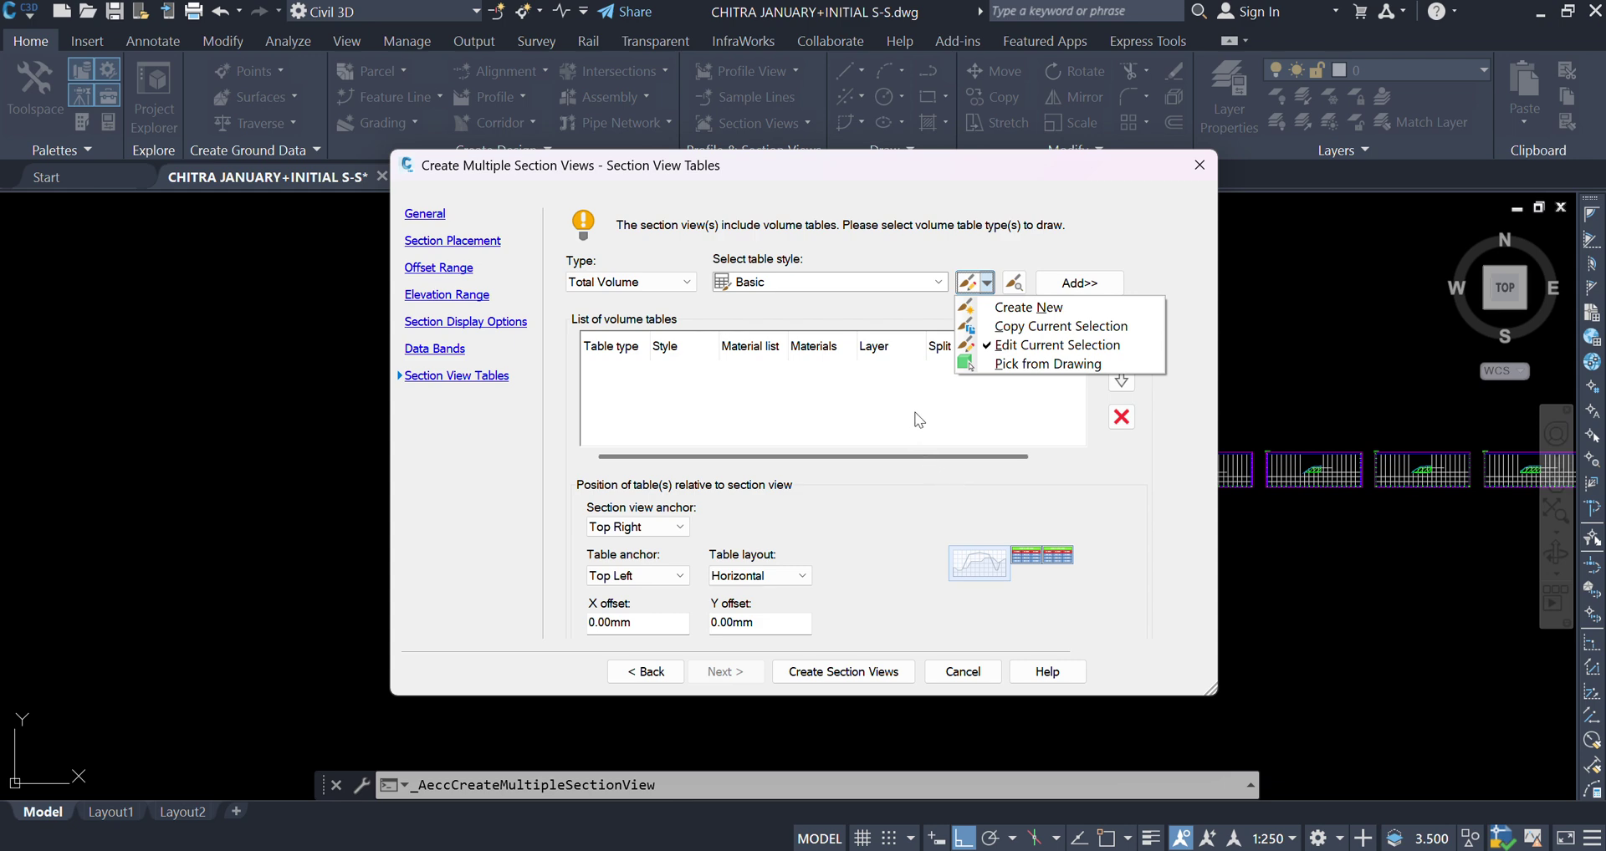
pyautogui.click(886, 408)
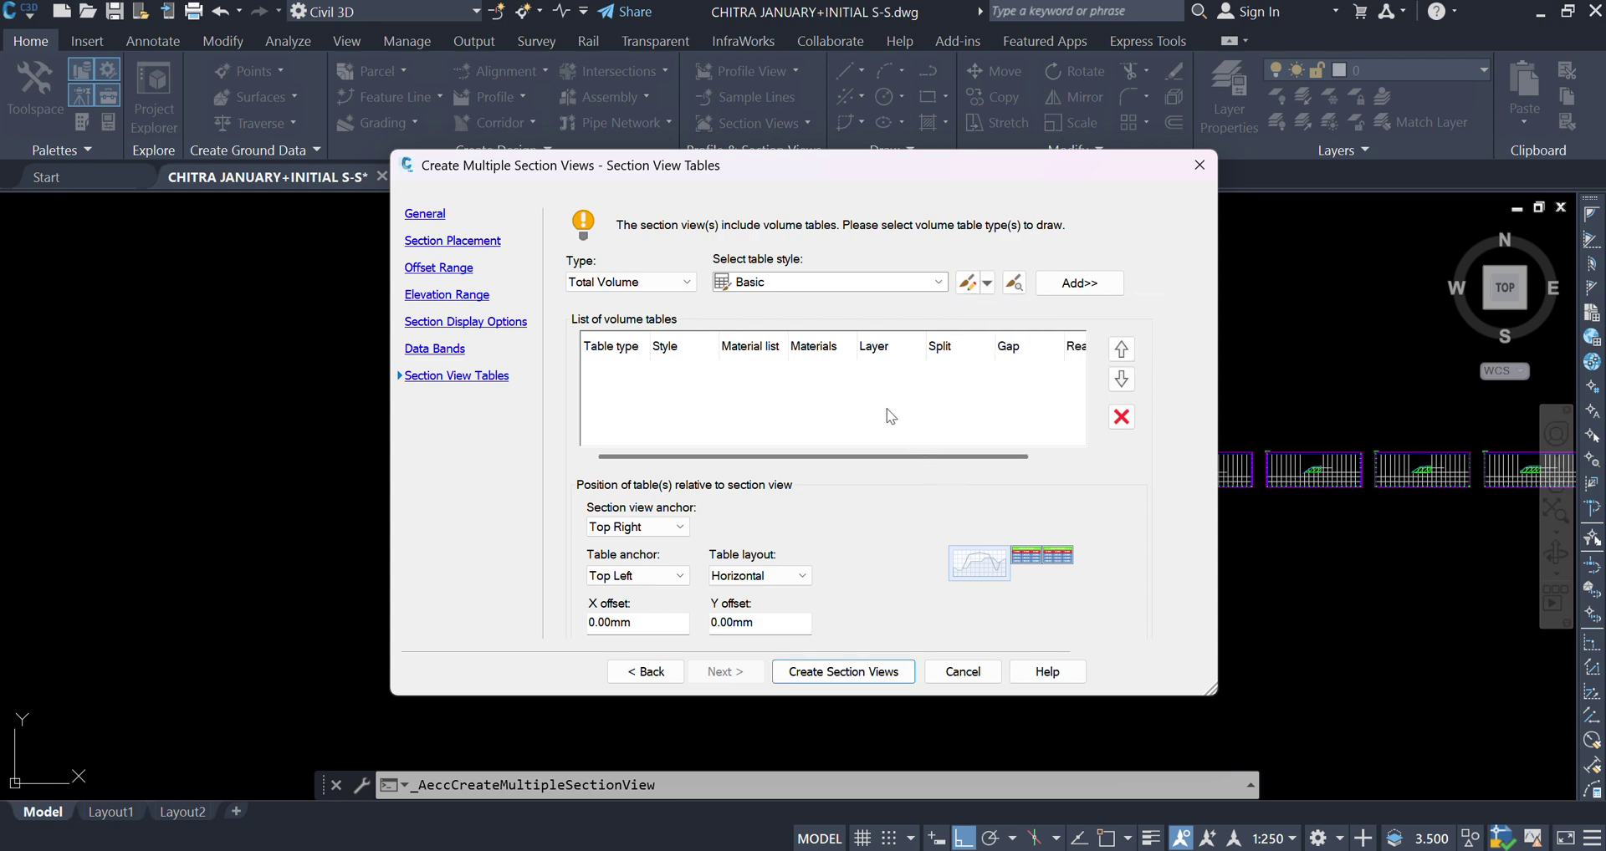
pyautogui.click(786, 287)
pyautogui.click(771, 305)
pyautogui.click(1076, 283)
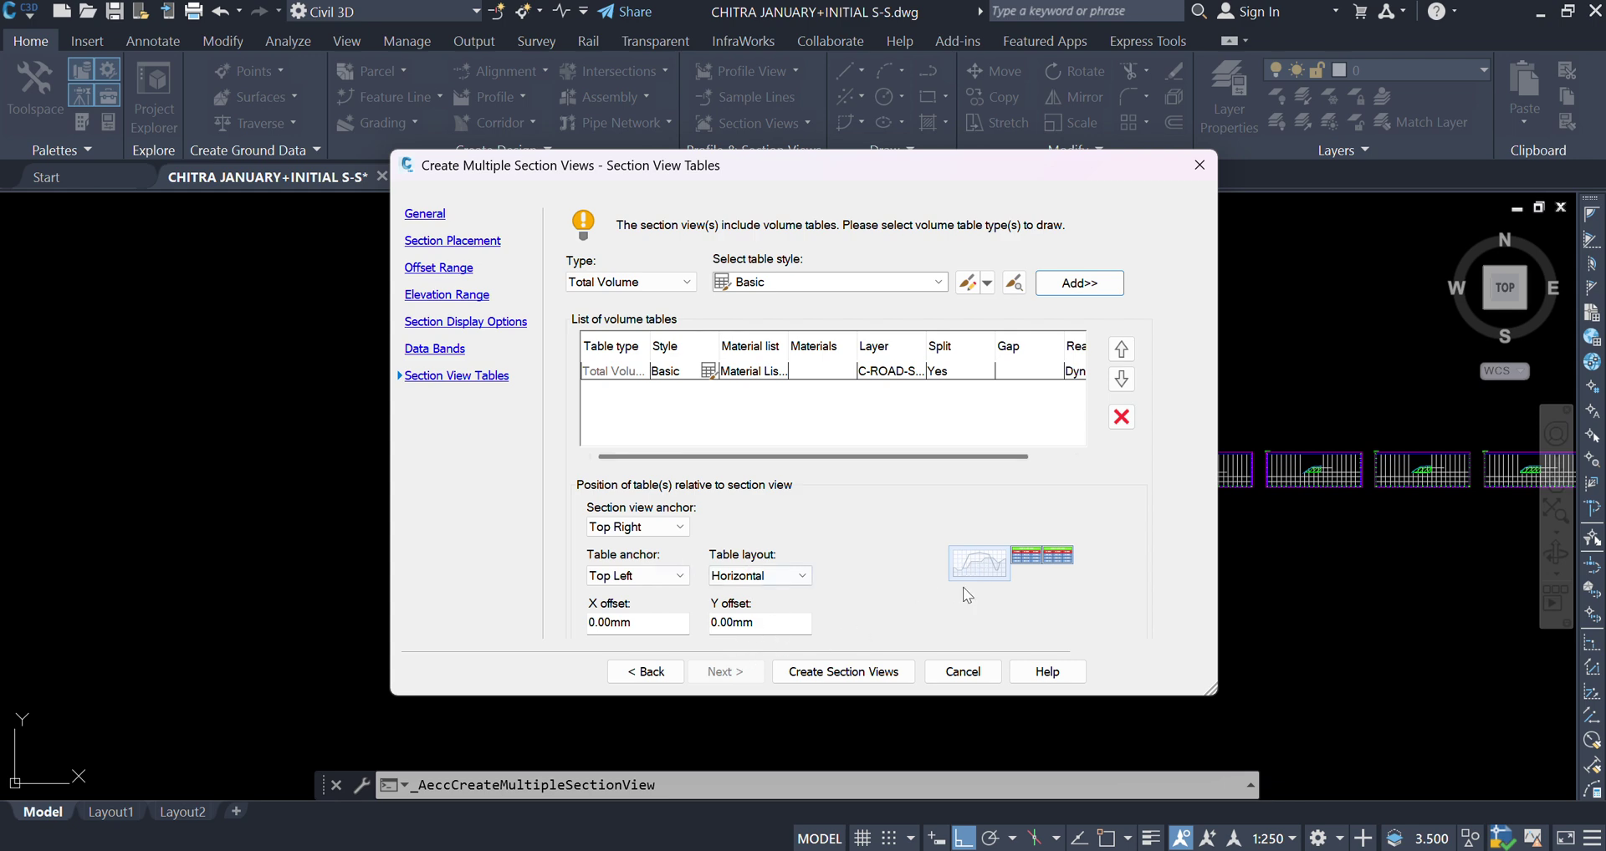
pyautogui.click(679, 528)
pyautogui.click(677, 529)
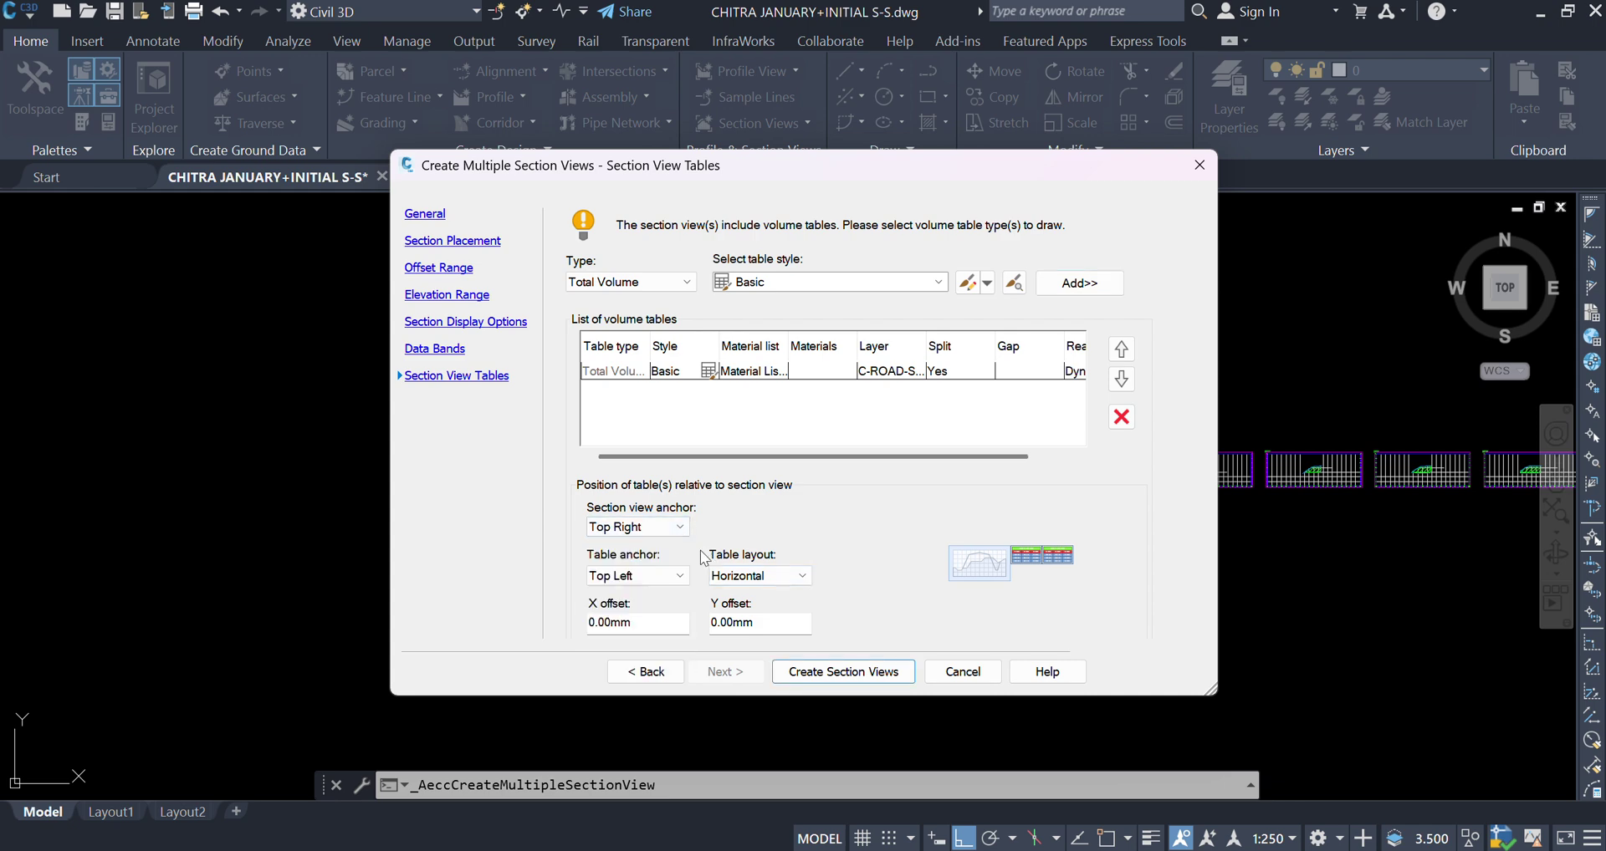
pyautogui.click(662, 525)
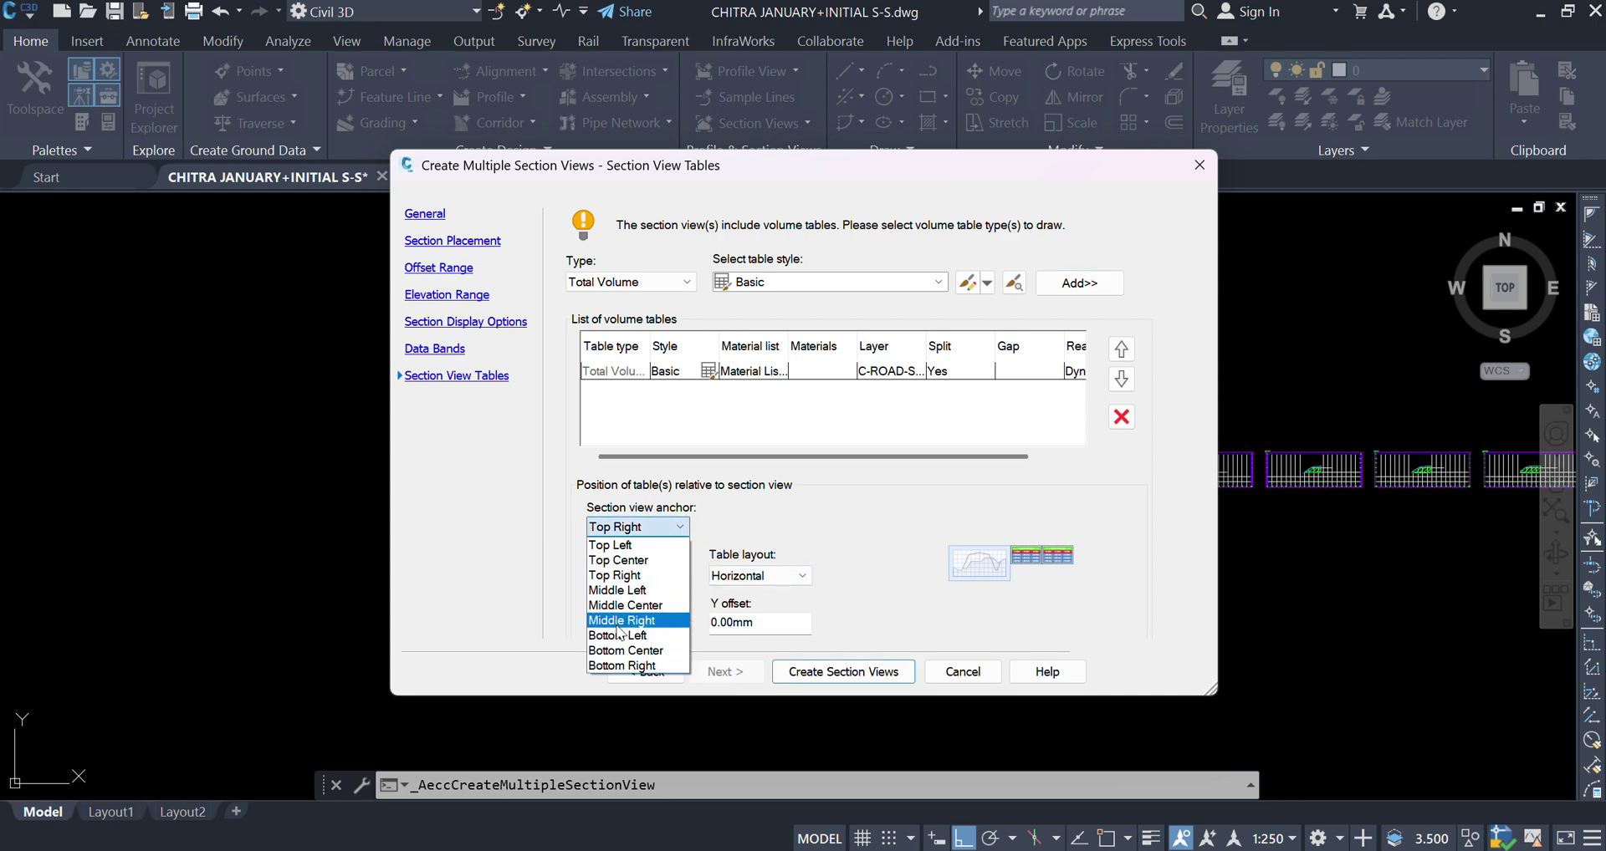
pyautogui.click(679, 527)
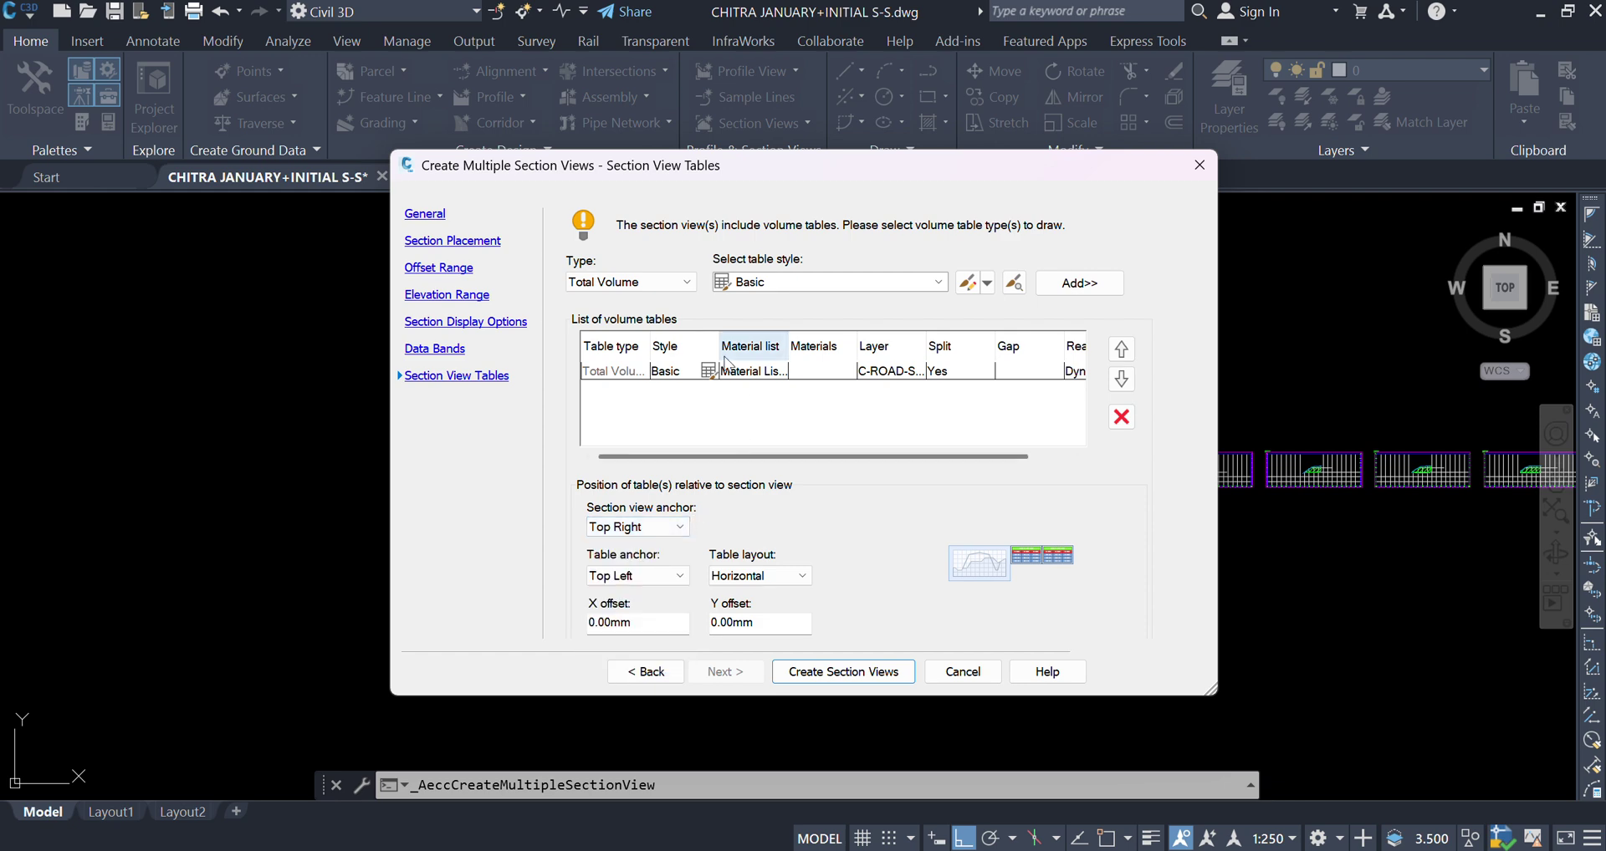
pyautogui.click(686, 284)
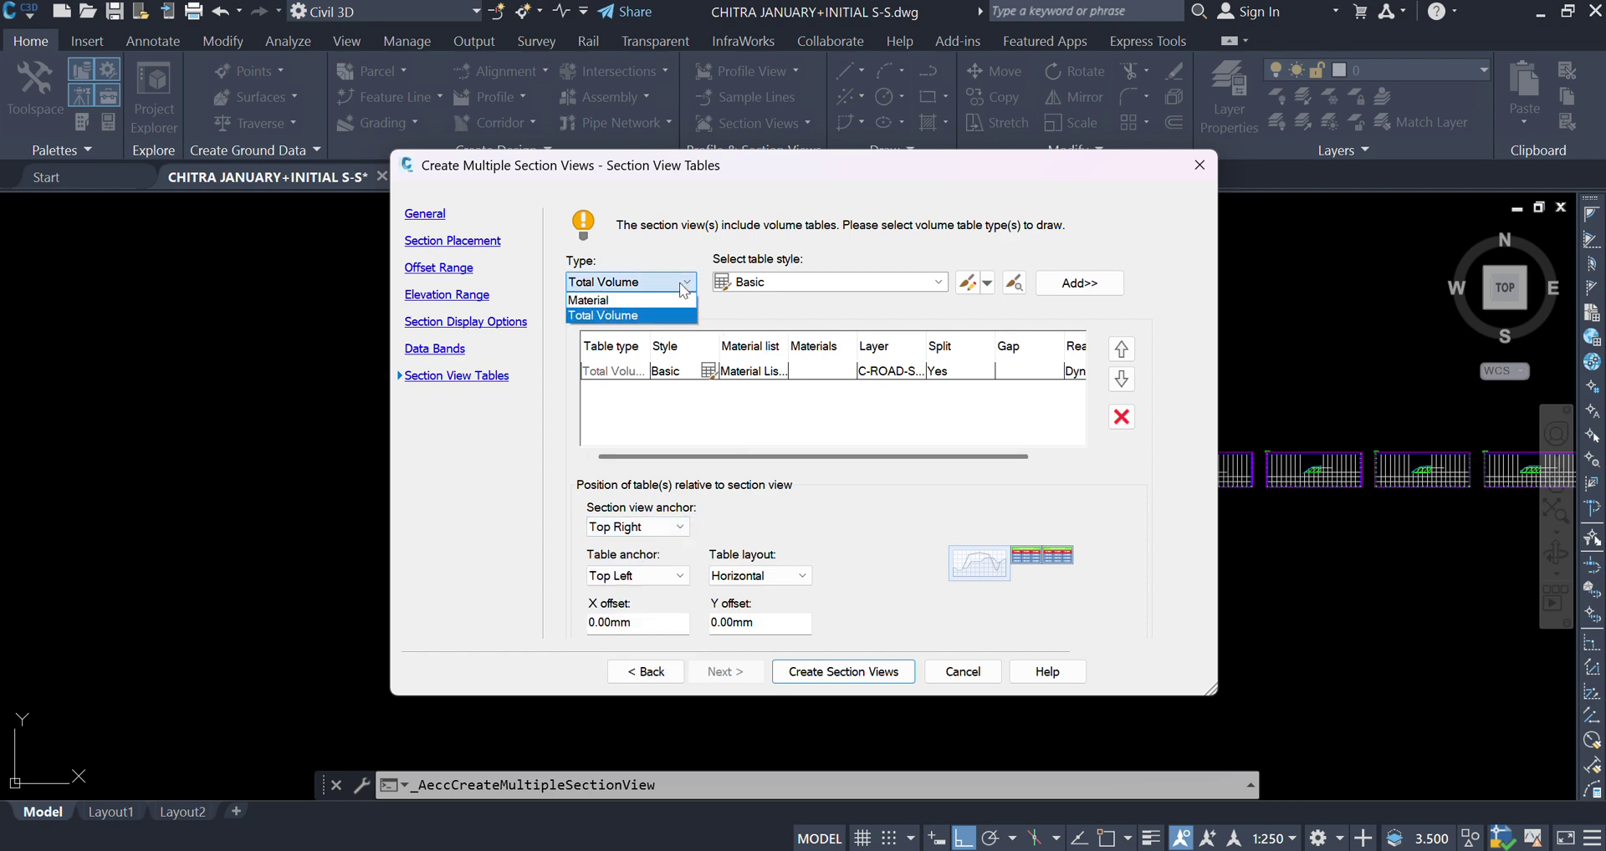
pyautogui.click(641, 316)
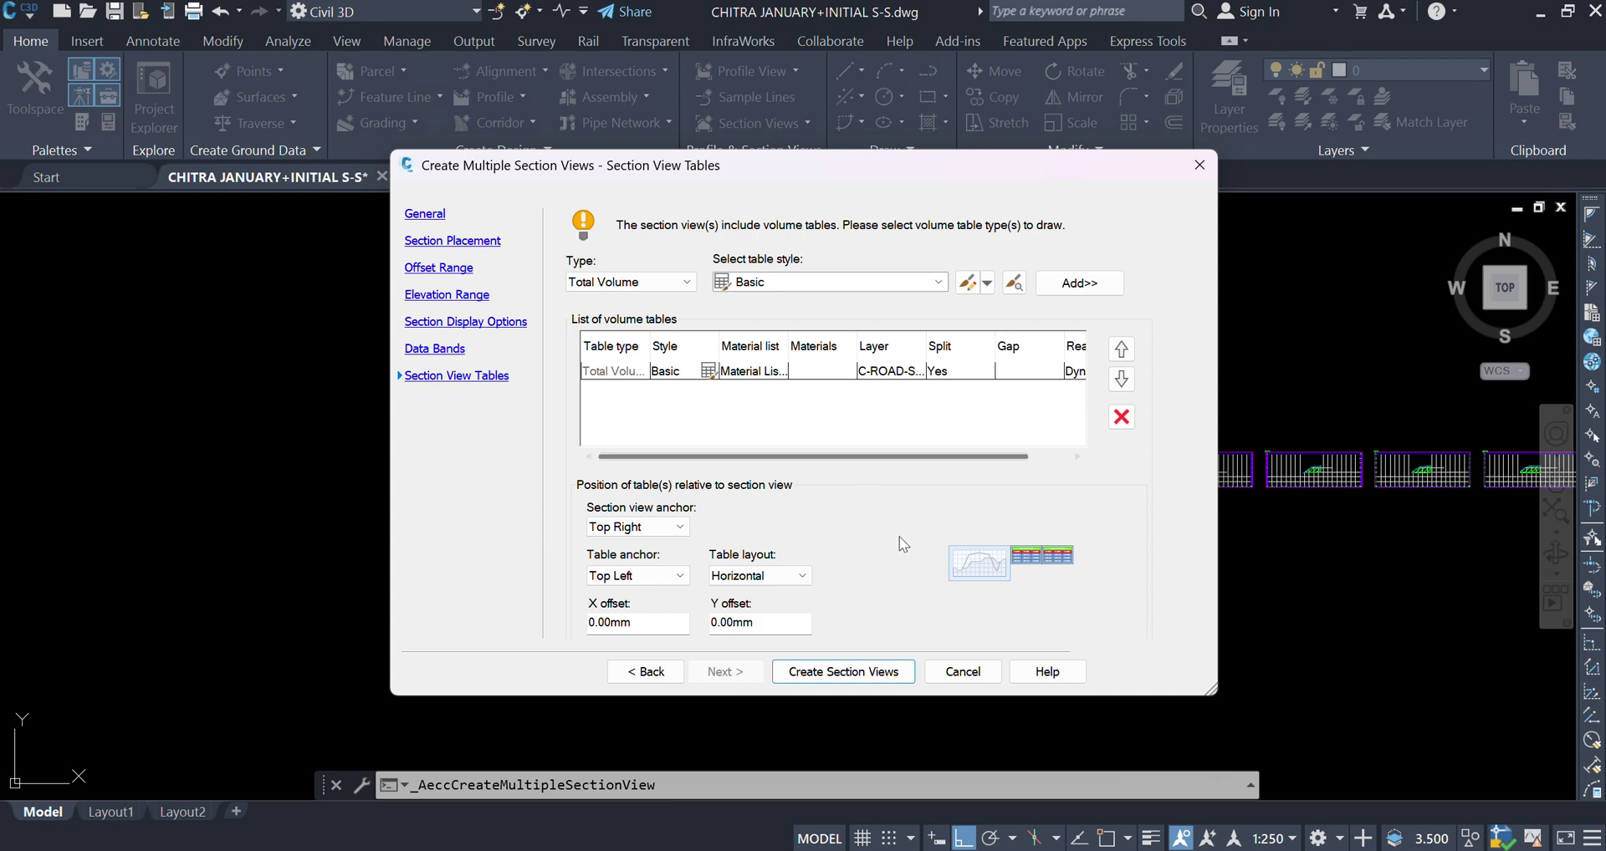
# Create the section views and place their origin below the existing row of sections, slightly right of its start.
pyautogui.click(847, 674)
pyautogui.scroll(-4, 635, 456)
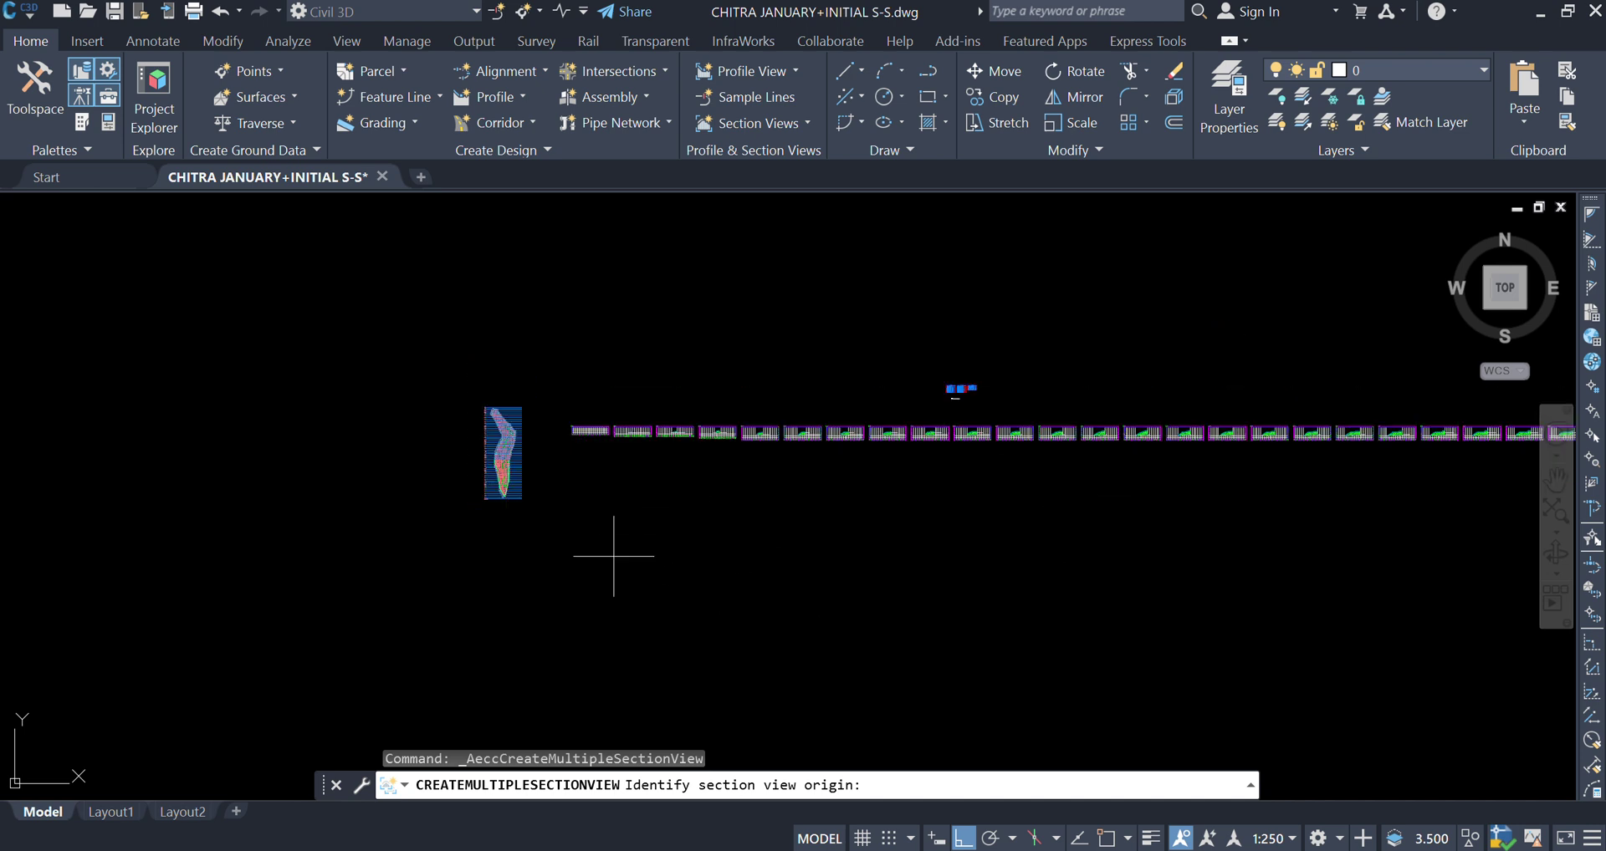
pyautogui.click(609, 598)
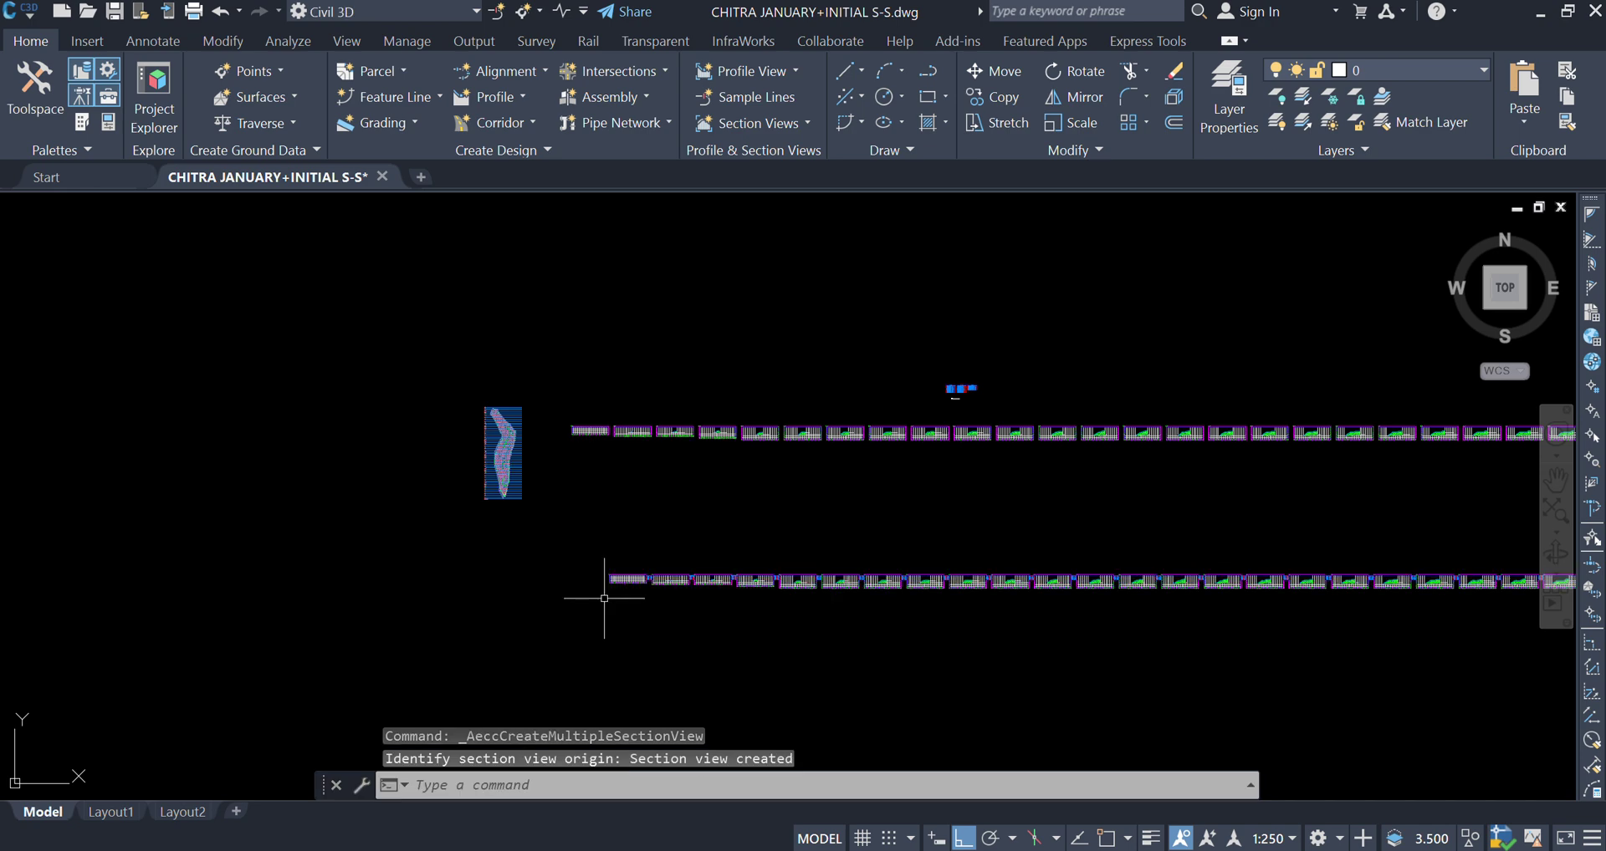
# Examine the total volume table at station 0+050.00 in the new row, comparing its cut, fill and net volumes with the cross section.
pyautogui.scroll(8, 831, 551)
pyautogui.scroll(5, 648, 616)
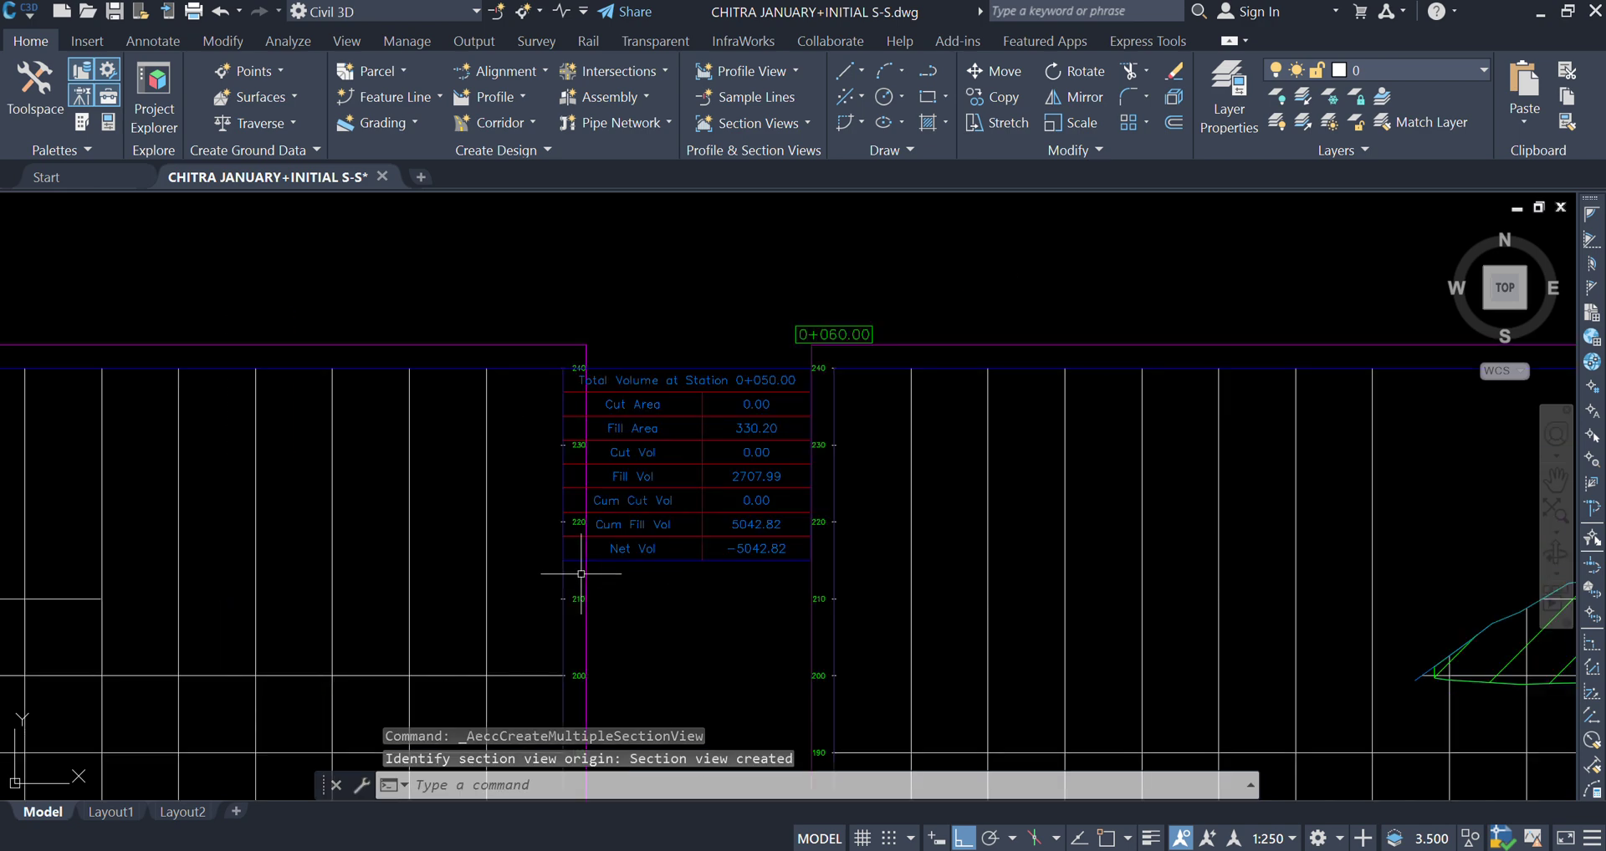
pyautogui.scroll(3, 681, 566)
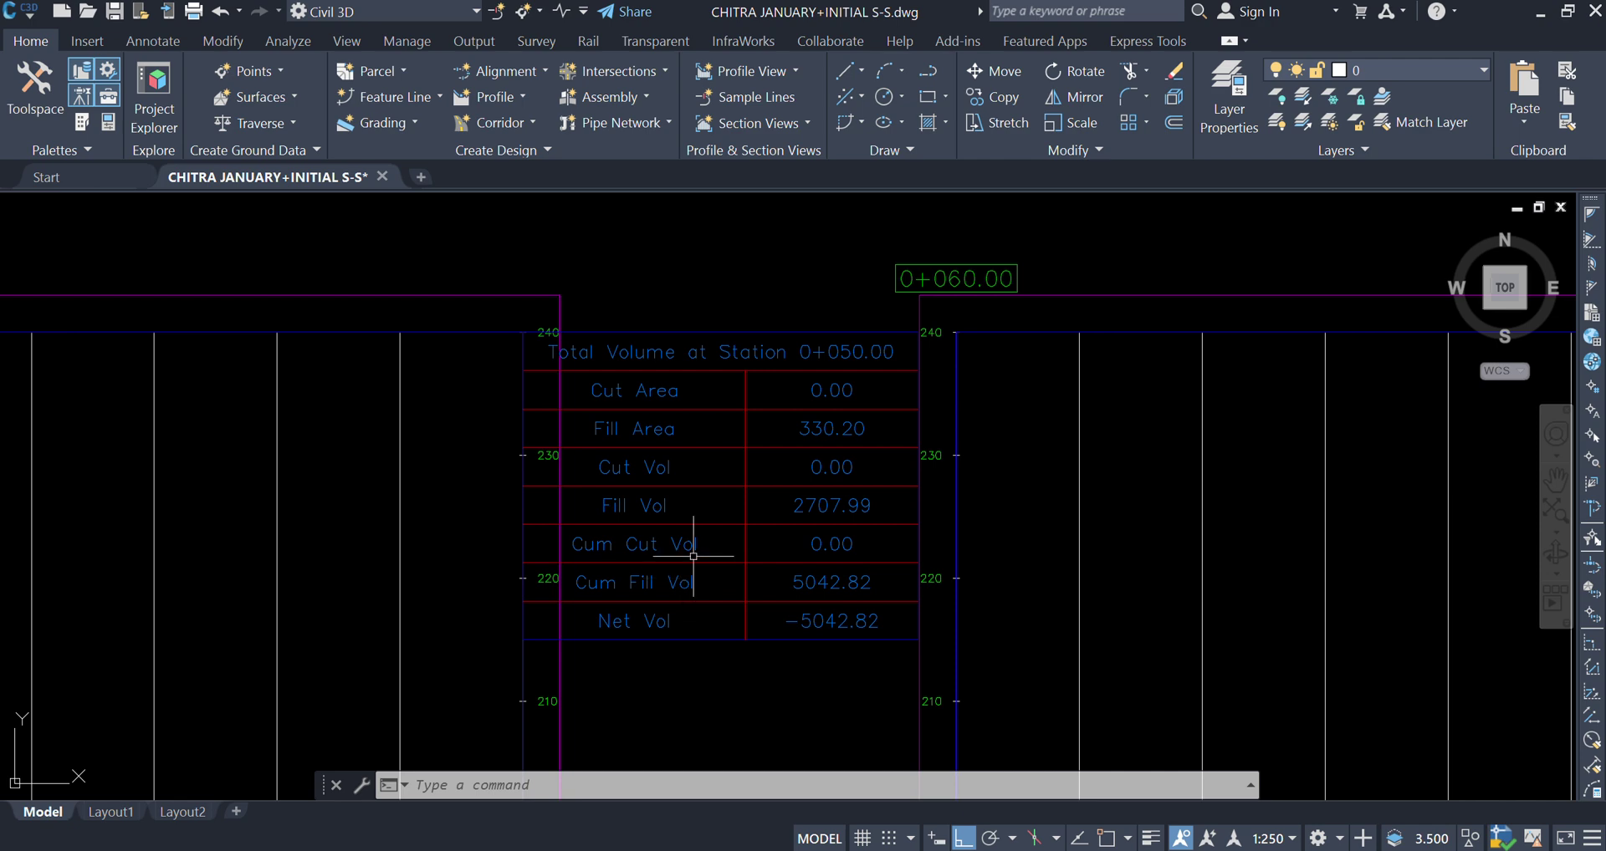
pyautogui.scroll(-4, 691, 552)
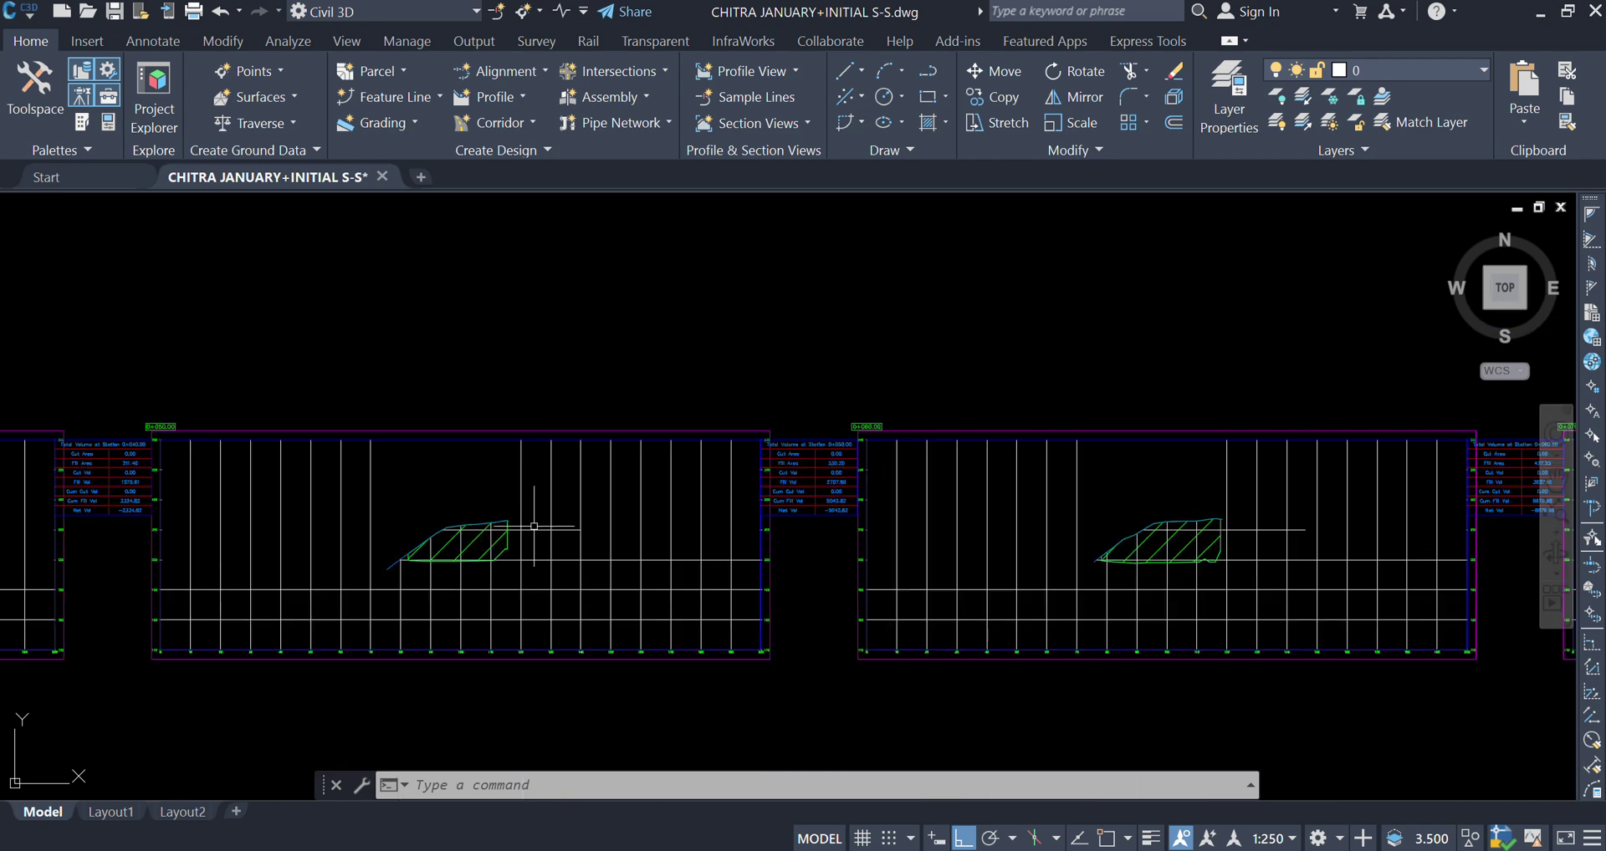
pyautogui.scroll(6, 828, 502)
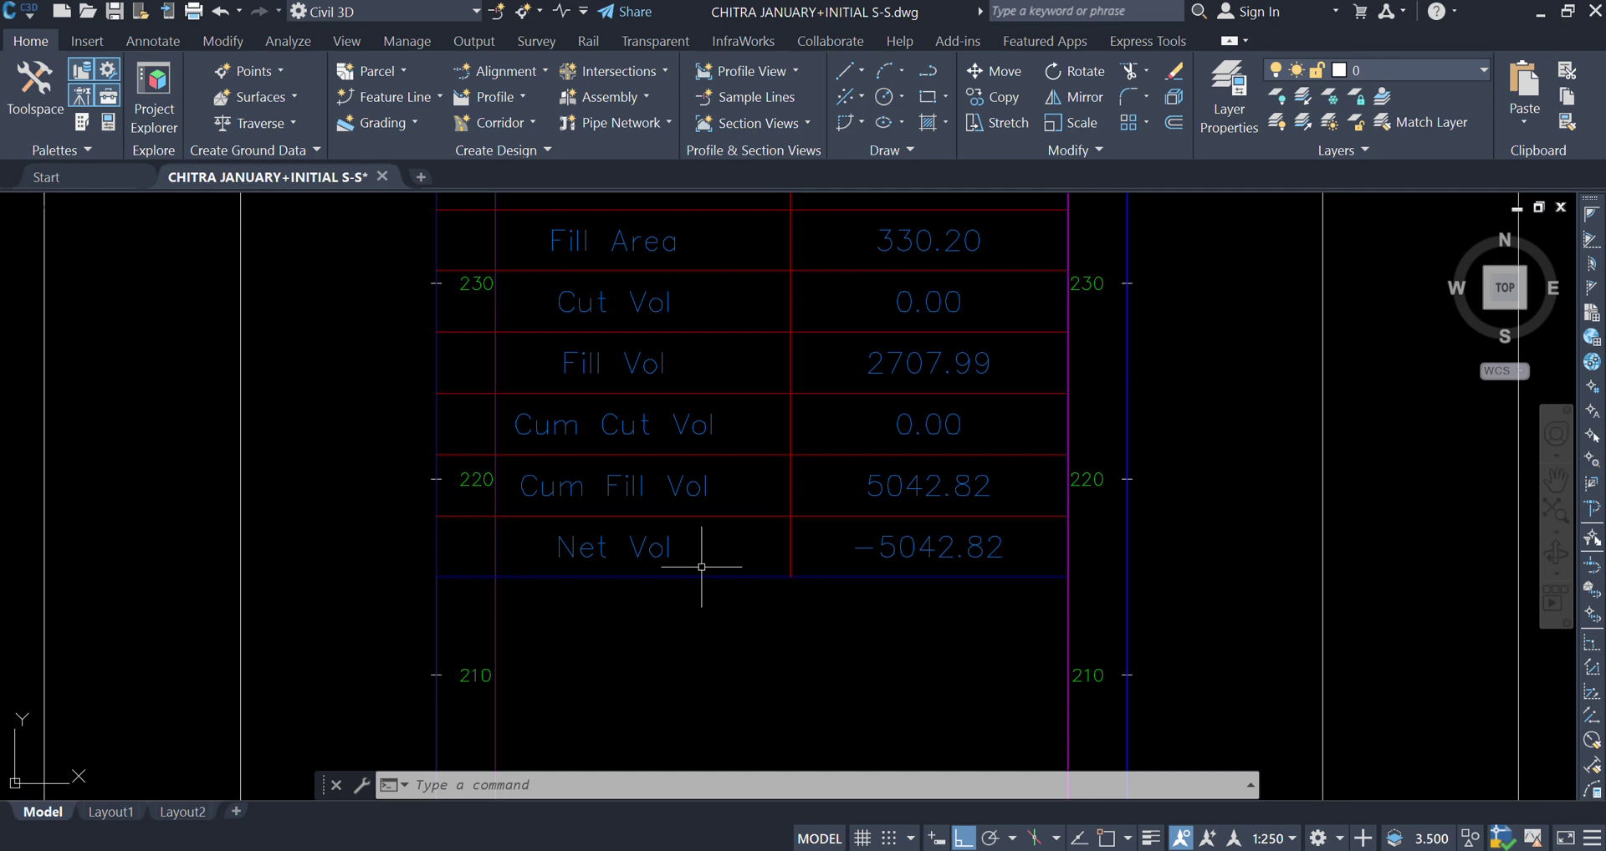
pyautogui.scroll(-6, 749, 556)
pyautogui.scroll(2, 201, 608)
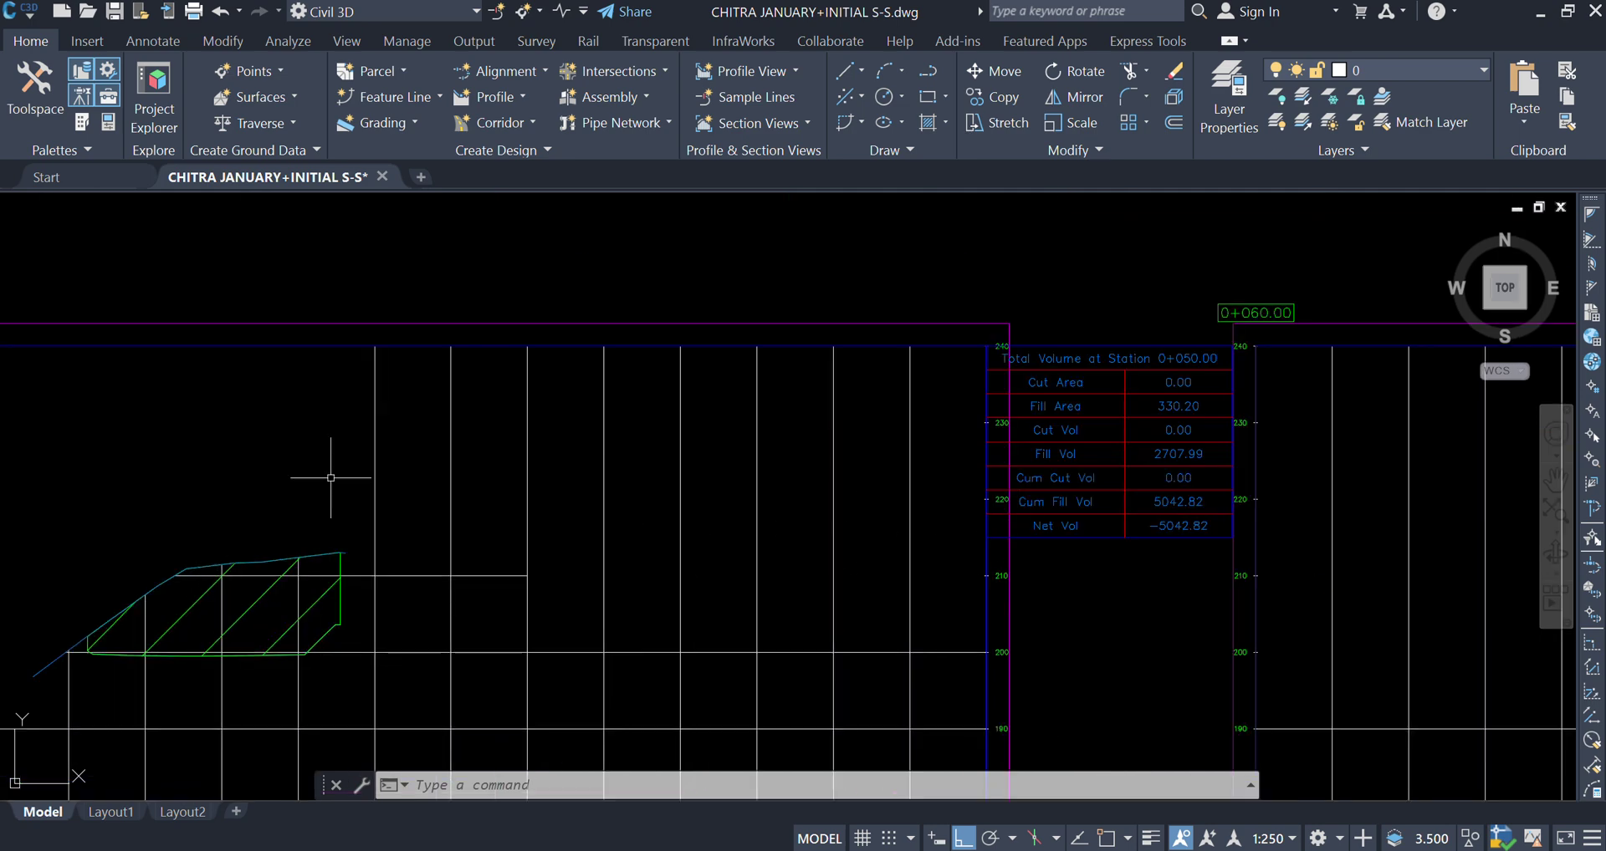
pyautogui.scroll(-2, 164, 475)
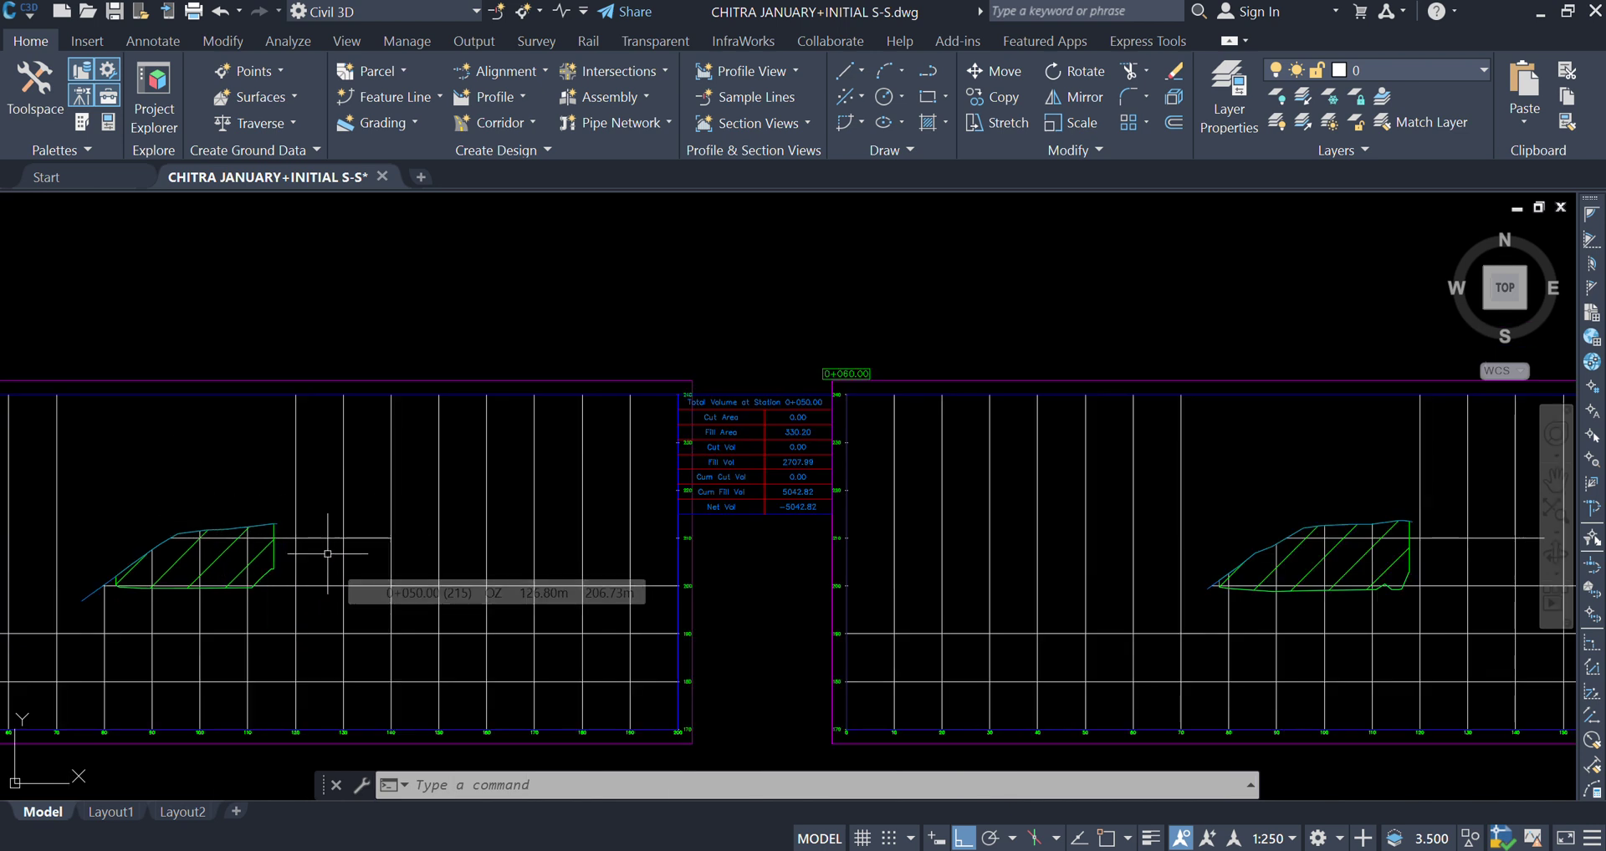
pyautogui.scroll(2, 775, 525)
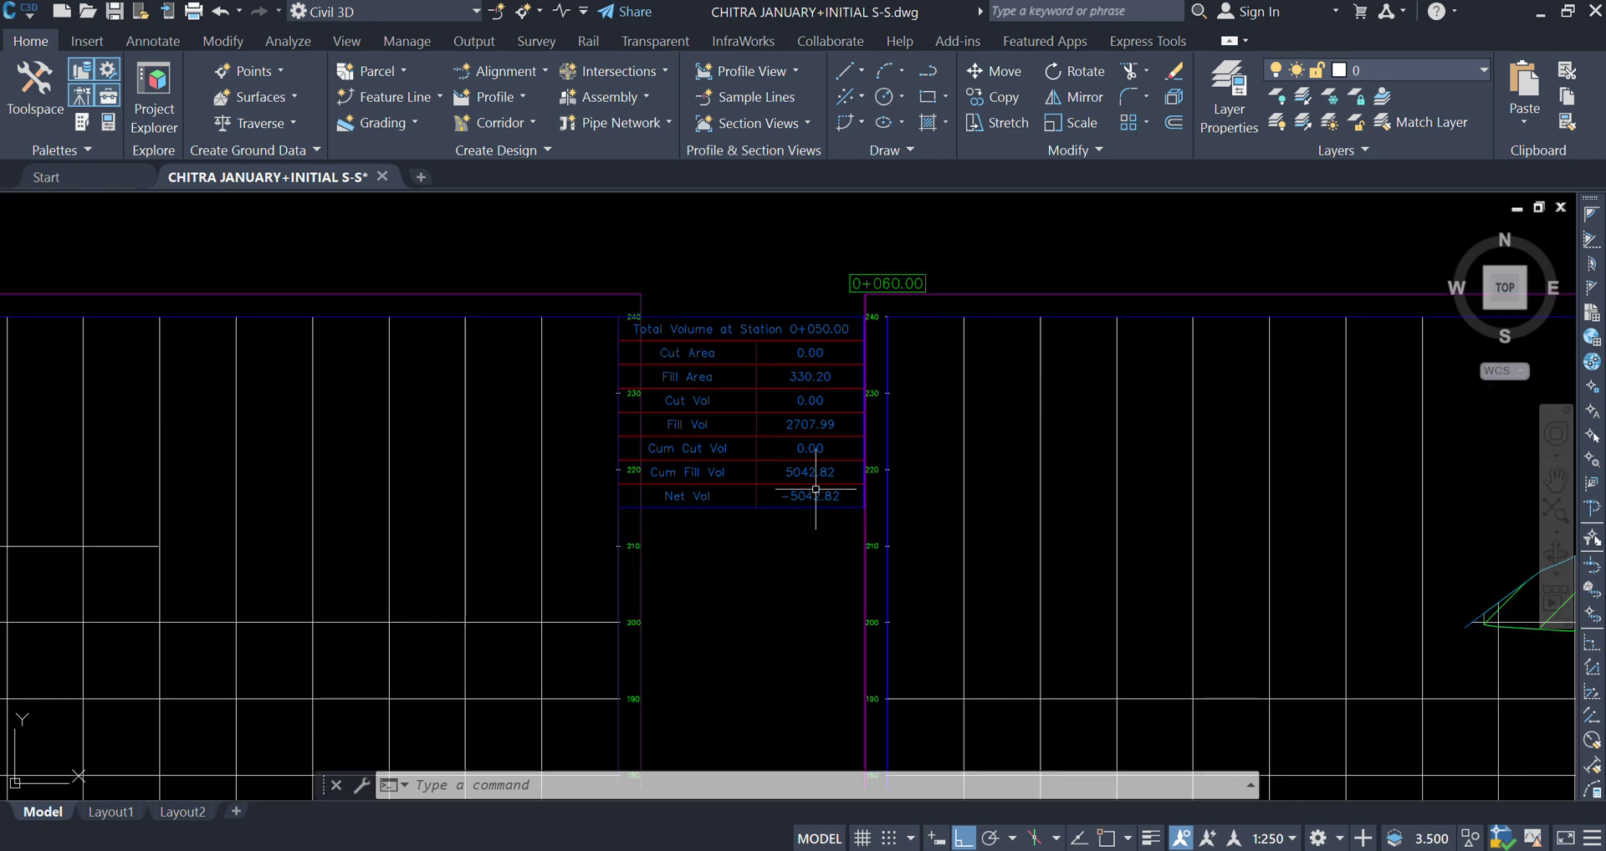
pyautogui.scroll(2, 817, 490)
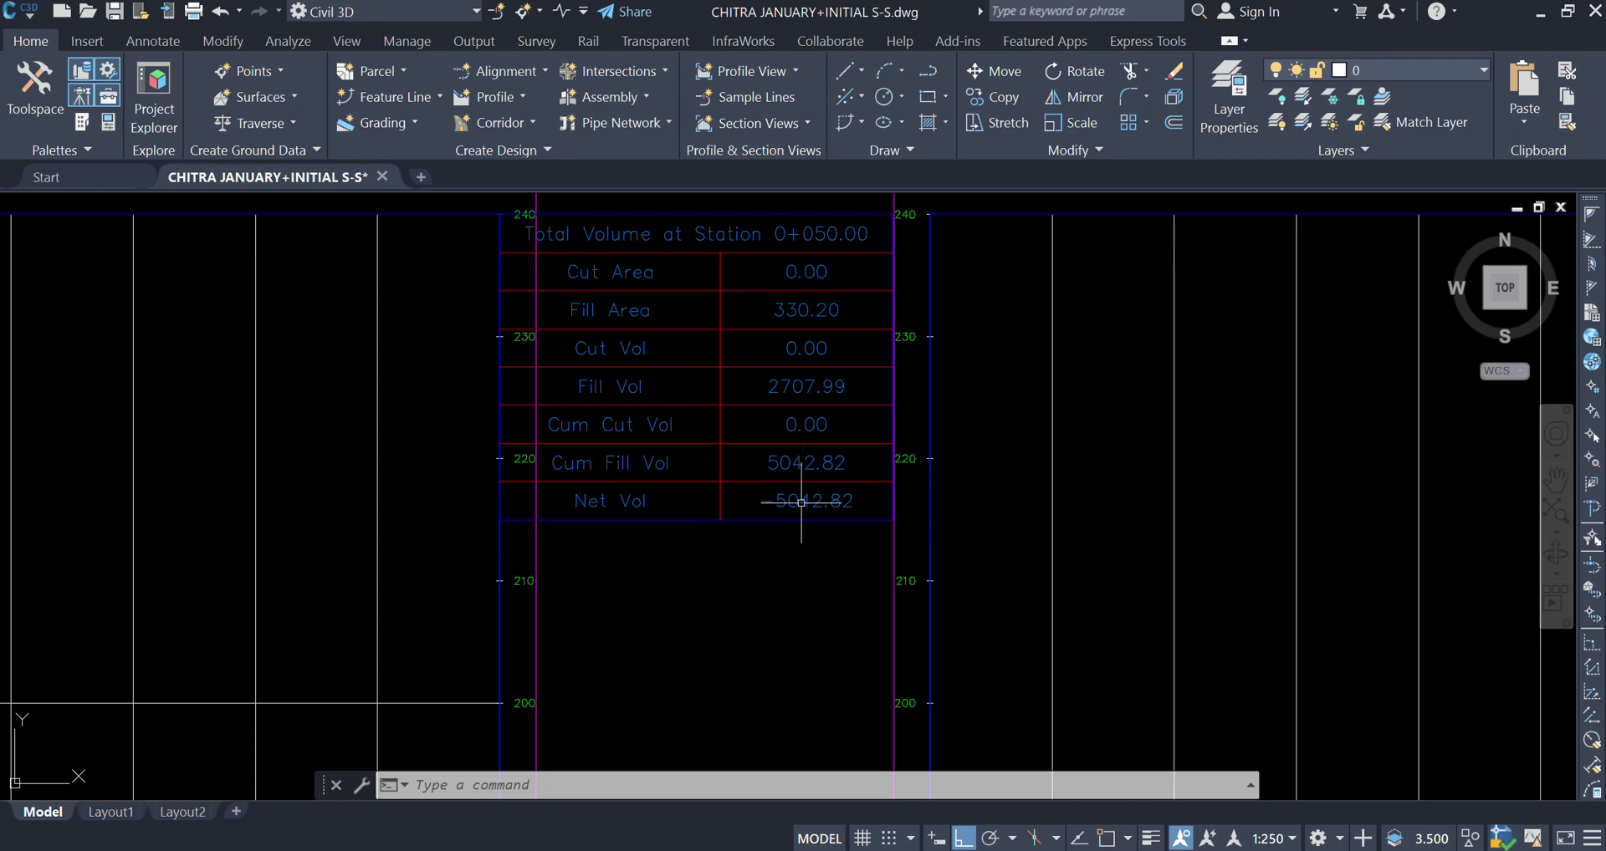
pyautogui.scroll(-3, 568, 514)
pyautogui.scroll(-8, 468, 519)
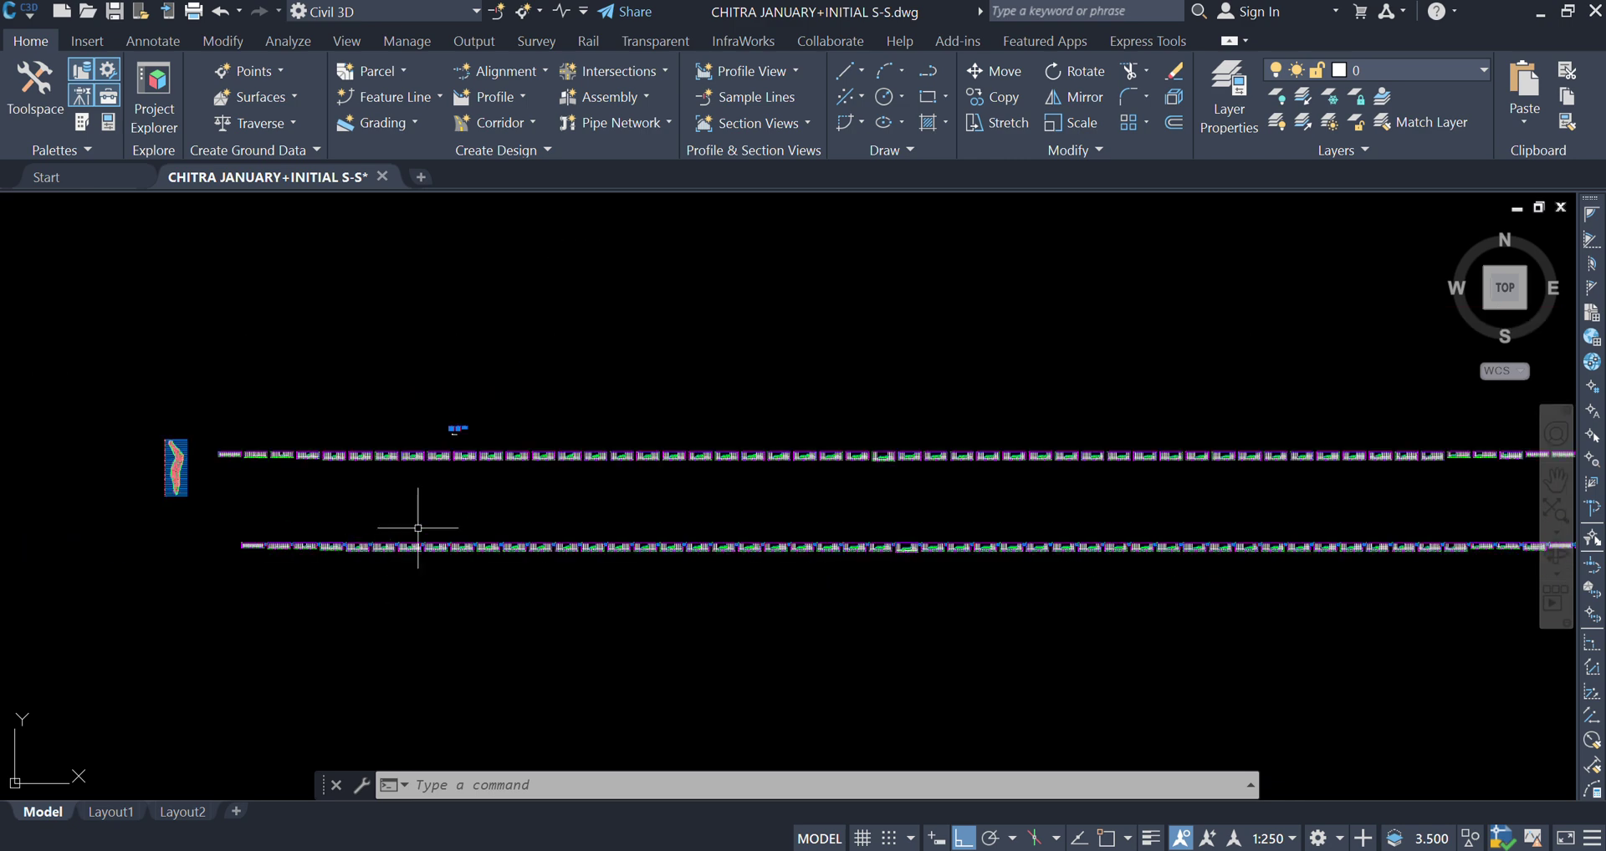
# Examine the total volume table at station 0+070.00 in the new row, including its cut, fill, cumulative and net volumes.
pyautogui.scroll(2, 426, 533)
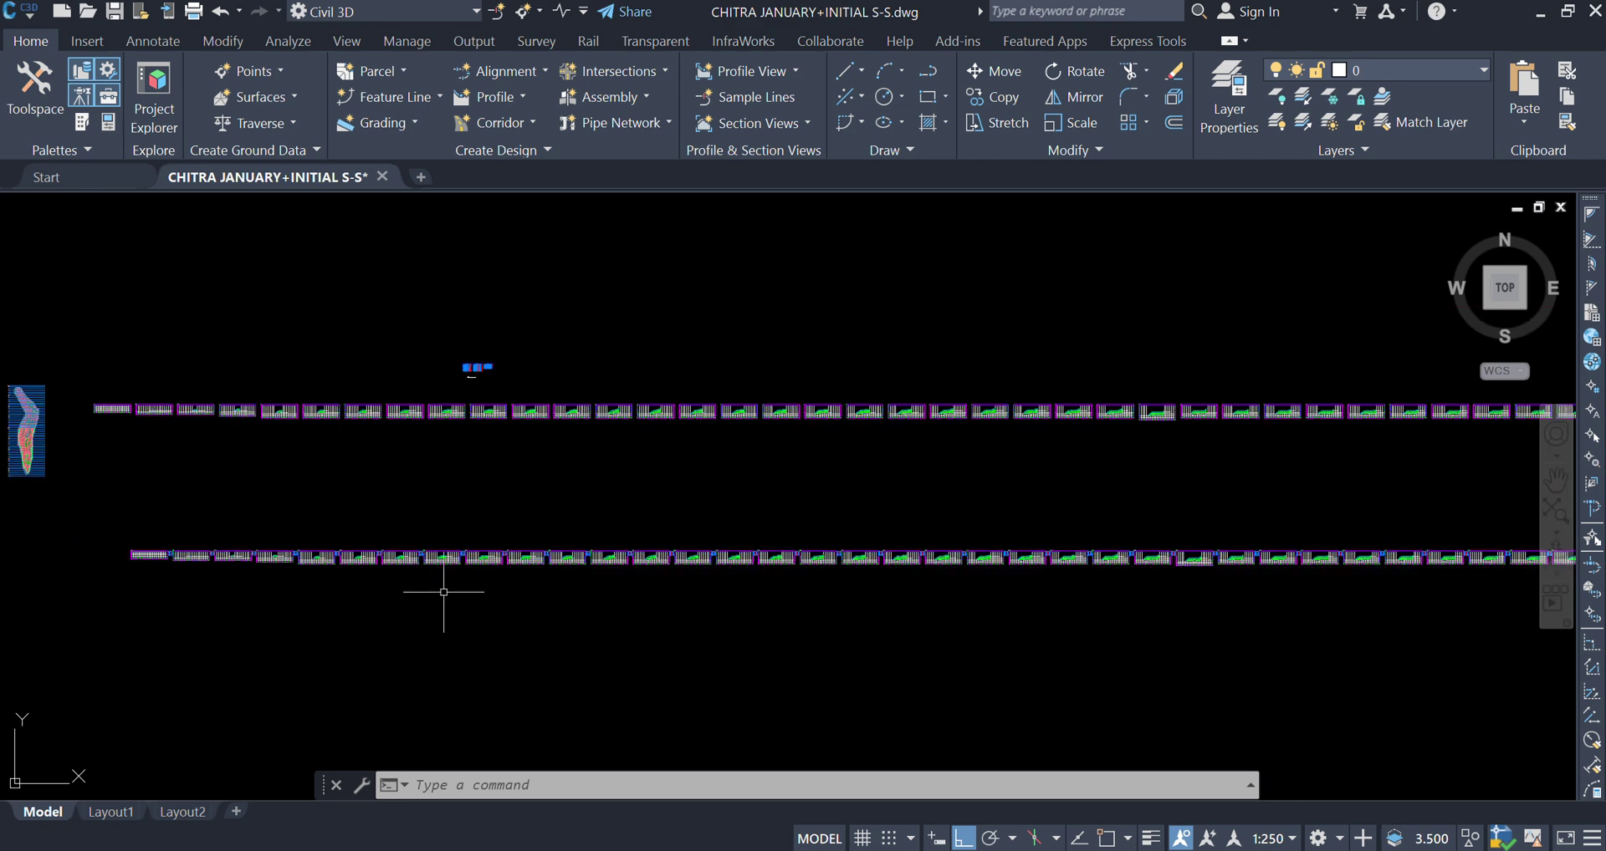
pyautogui.scroll(2, 441, 556)
pyautogui.scroll(4, 437, 565)
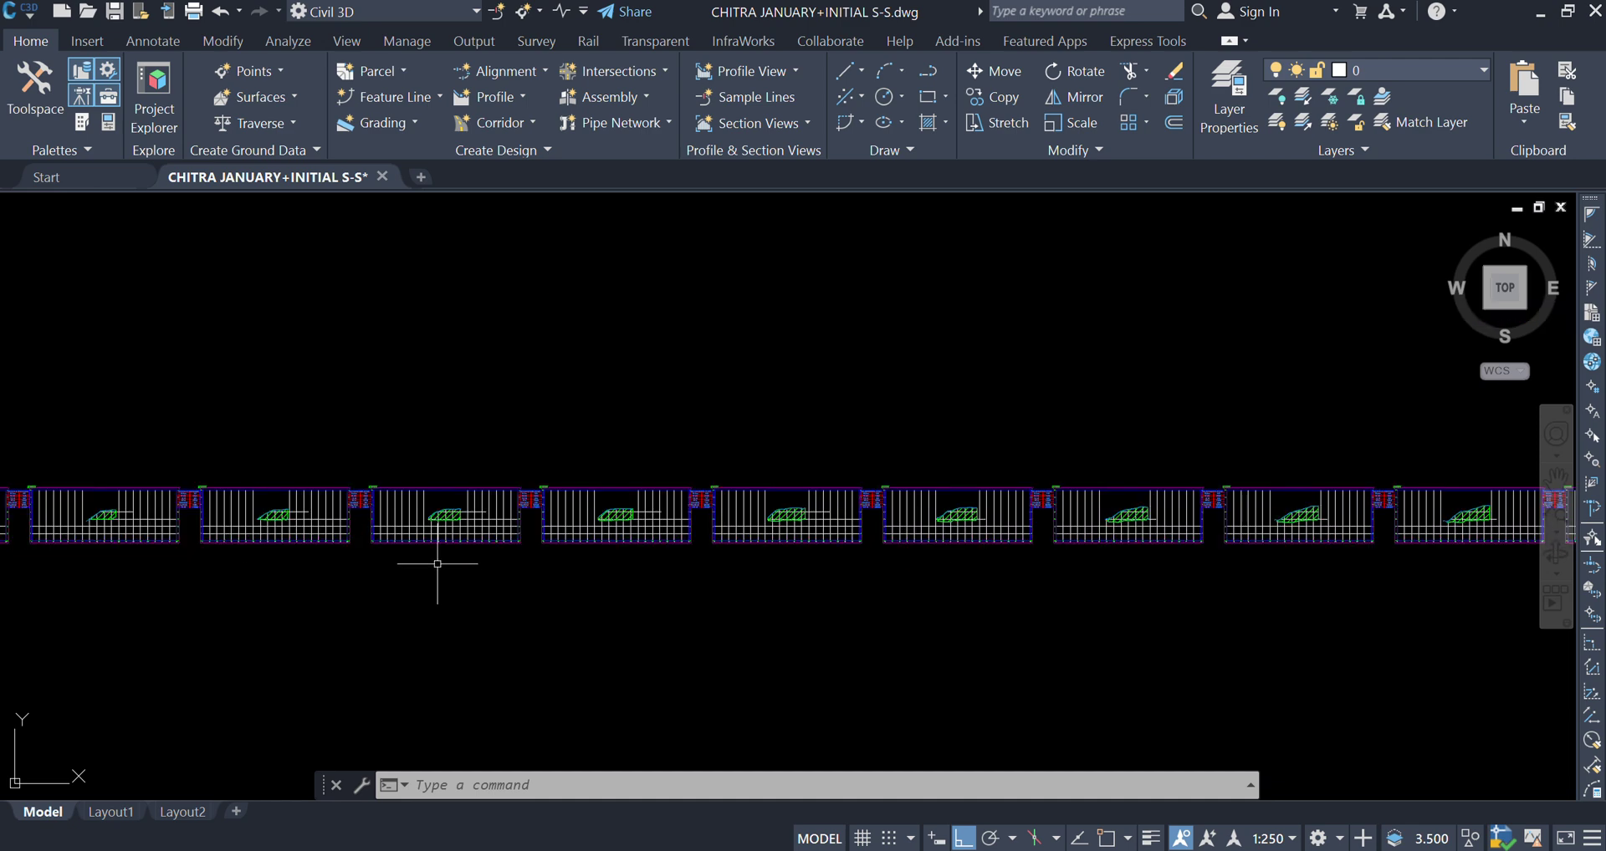
pyautogui.scroll(6, 438, 565)
pyautogui.scroll(-1, 929, 477)
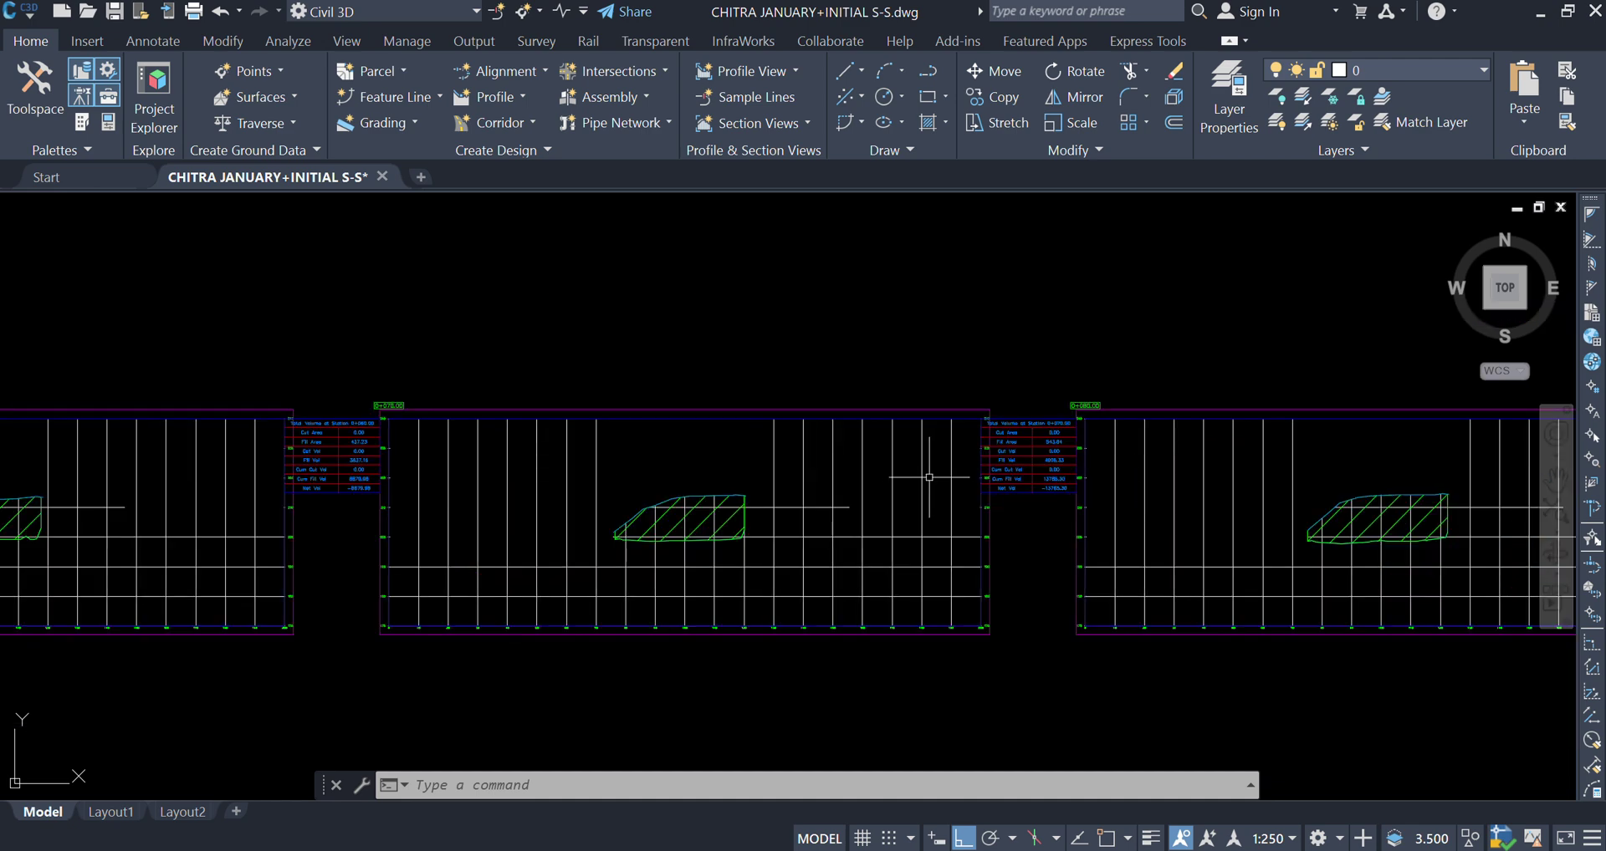
pyautogui.scroll(3, 990, 492)
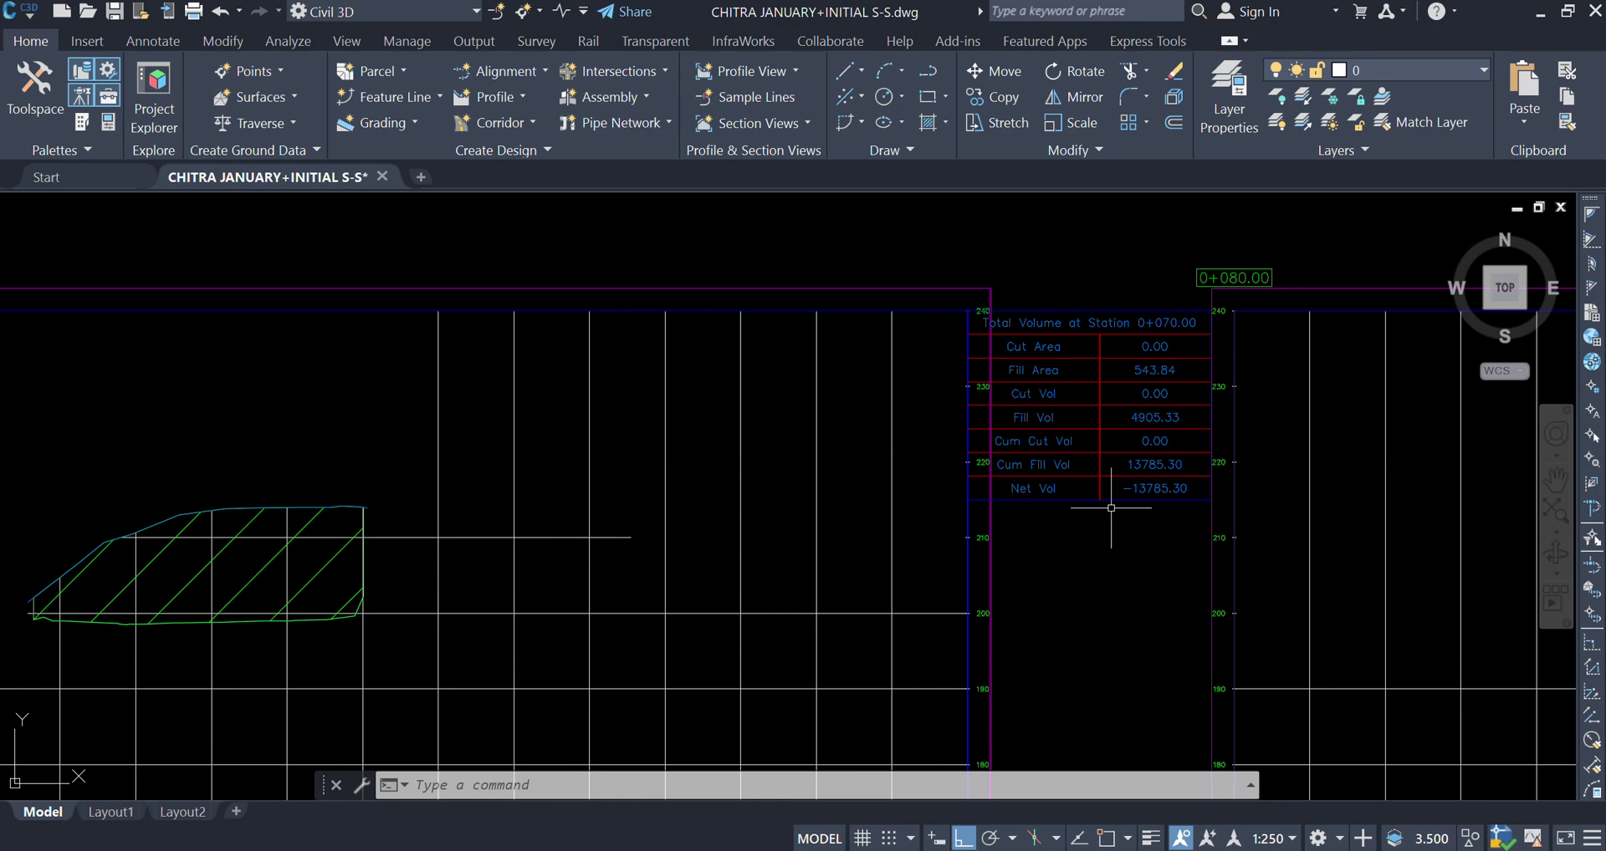
pyautogui.scroll(-3, 1113, 506)
pyautogui.scroll(3, 1167, 431)
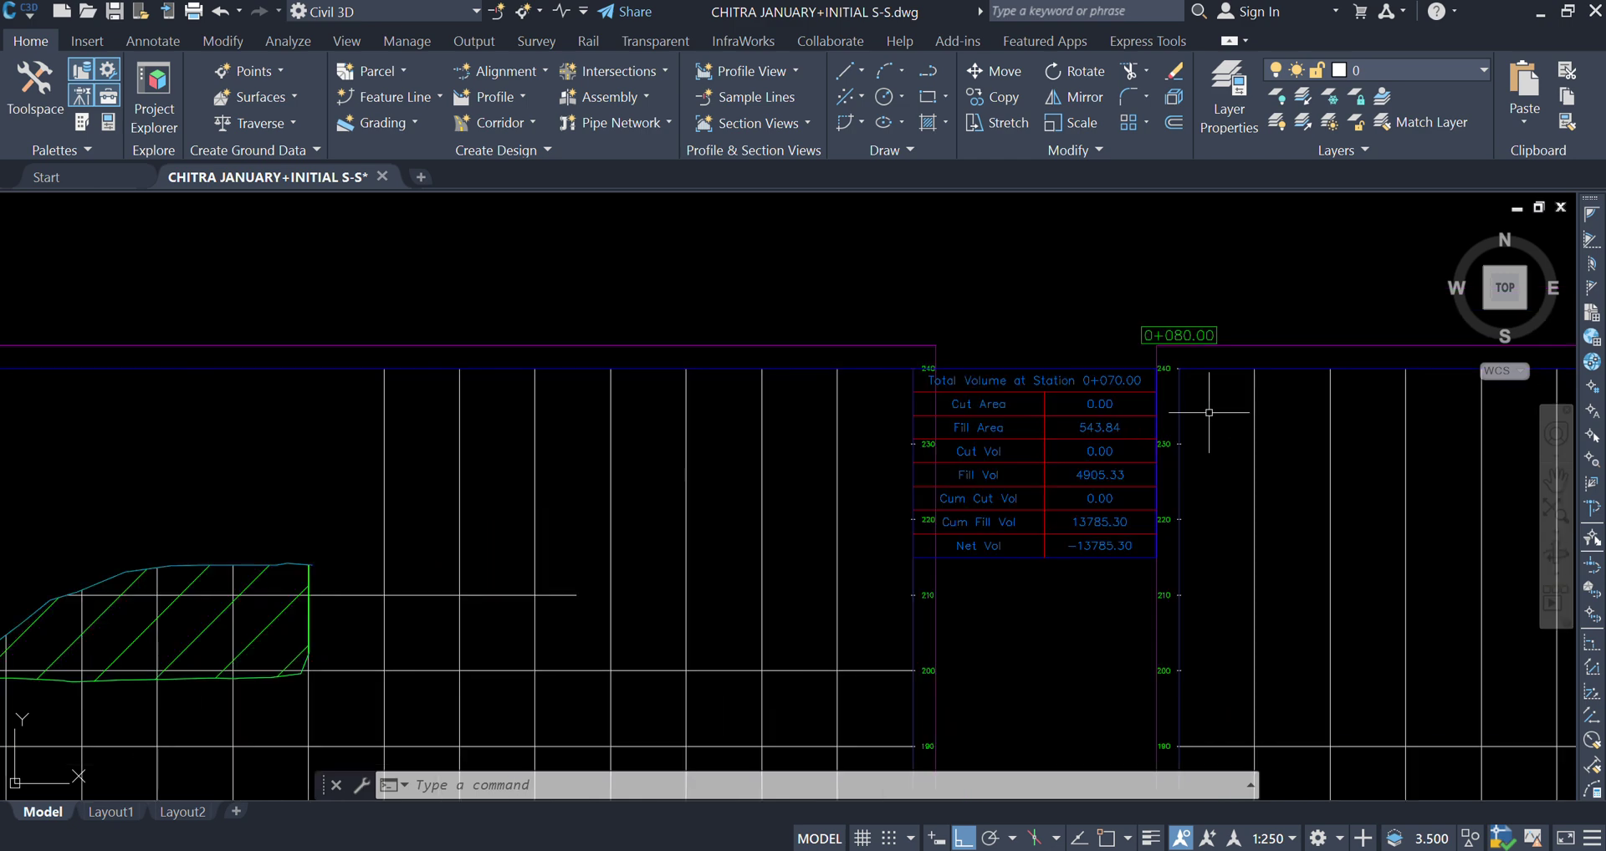
pyautogui.scroll(-2, 666, 512)
pyautogui.scroll(2, 1010, 494)
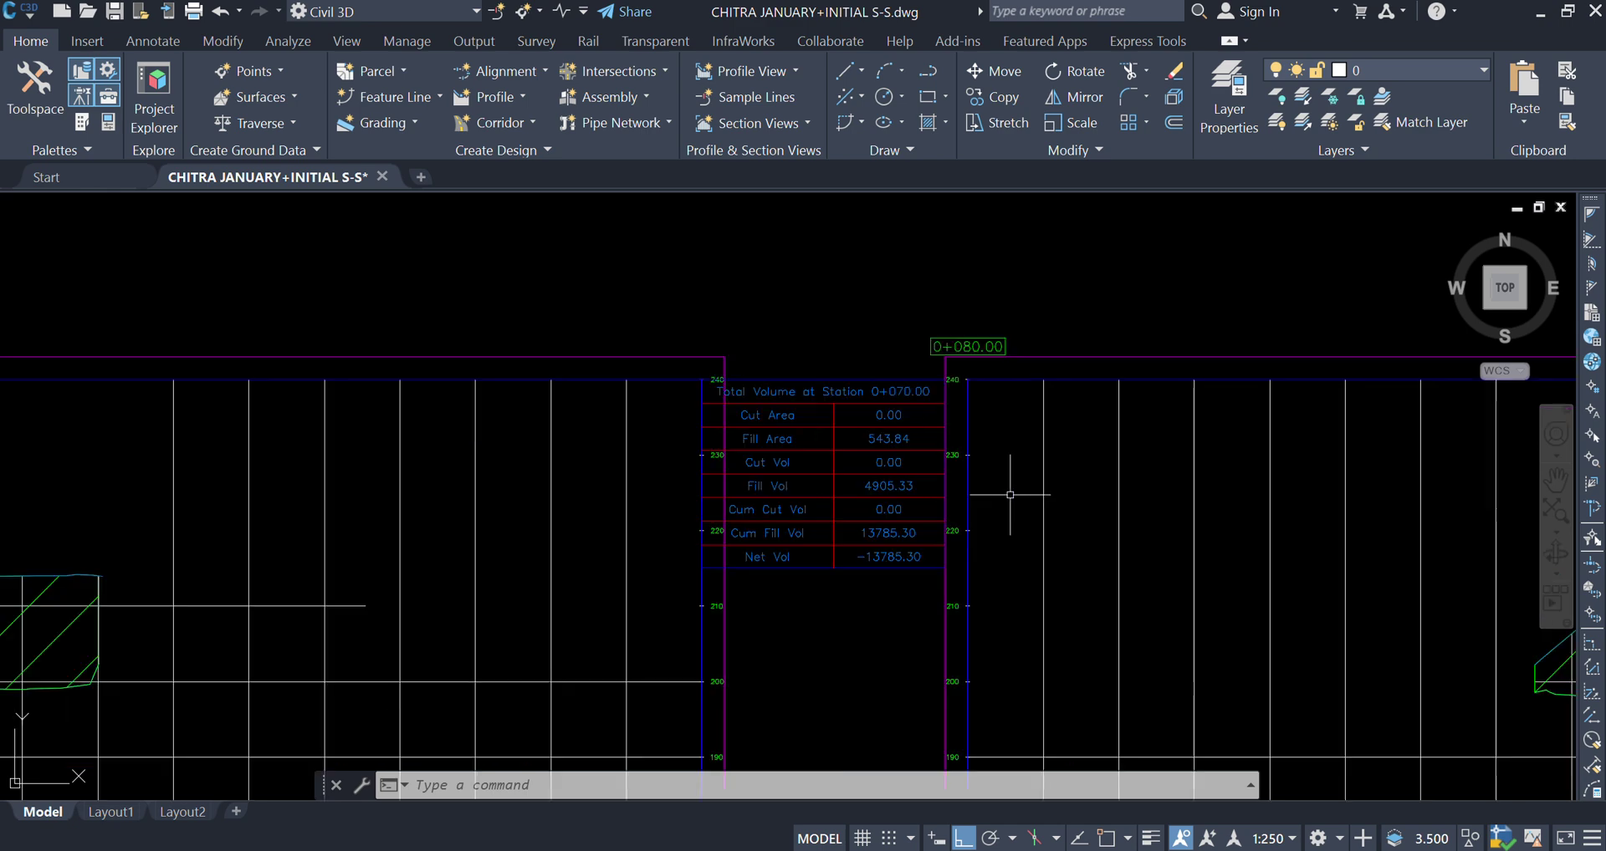
pyautogui.moveTo(1010, 495)
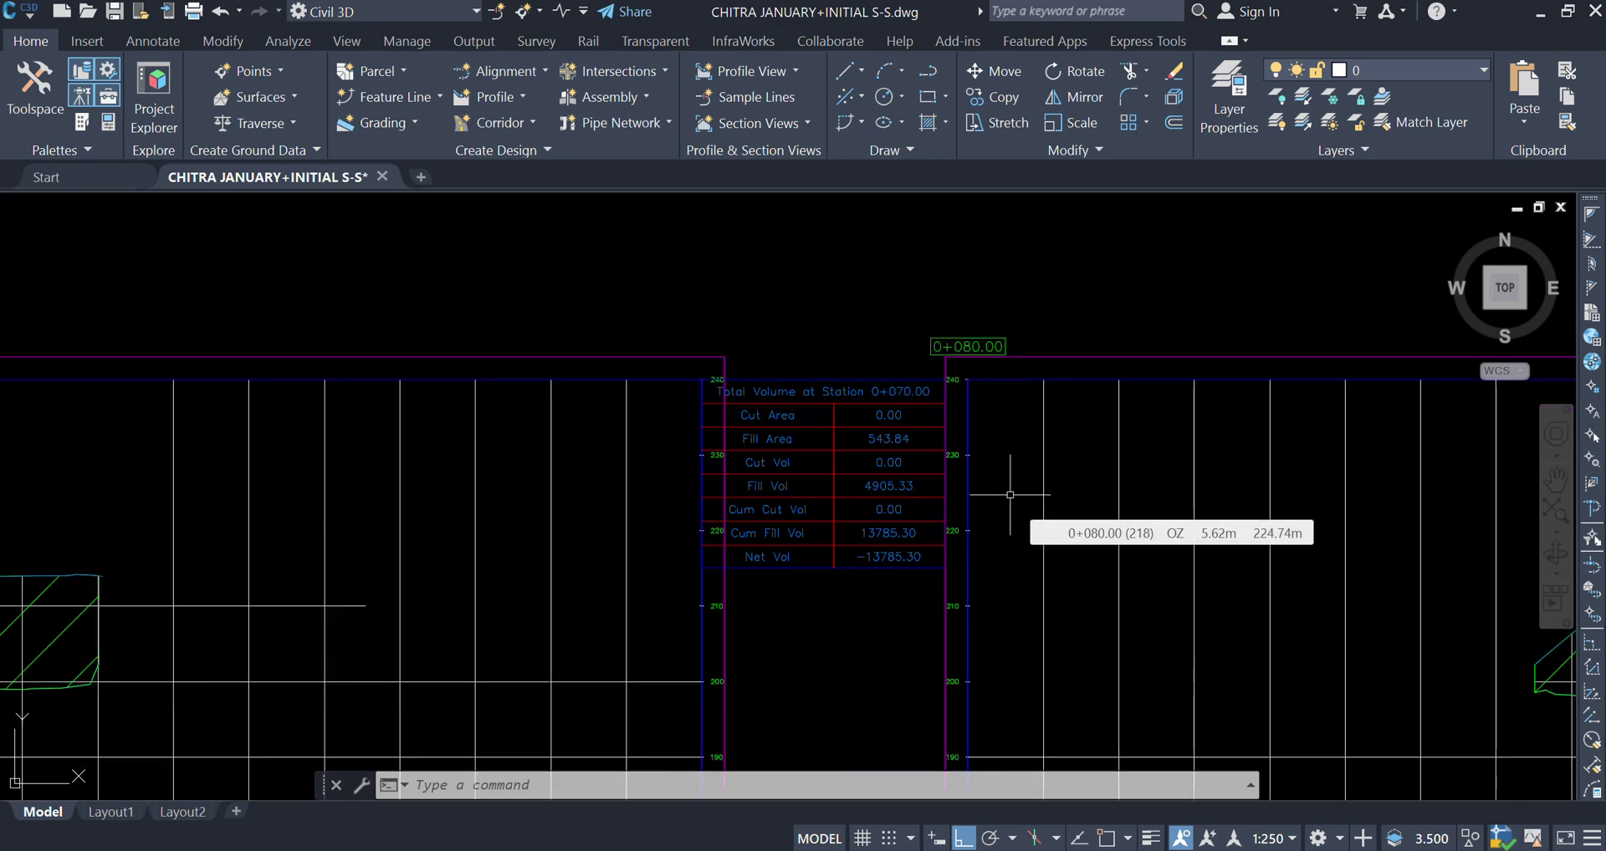